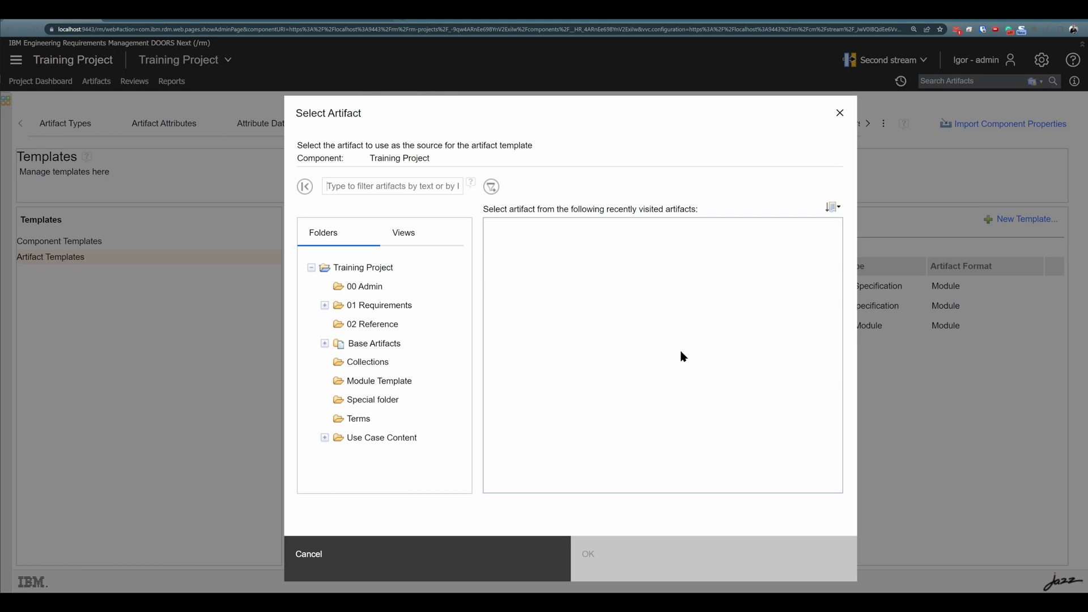
Choose AMR System Requirements Specification from the 01 Requirements folder as the new template's source artifact.
{"action": "left_click", "coordinate": [324, 305]}
{"action": "left_click", "coordinate": [403, 304]}
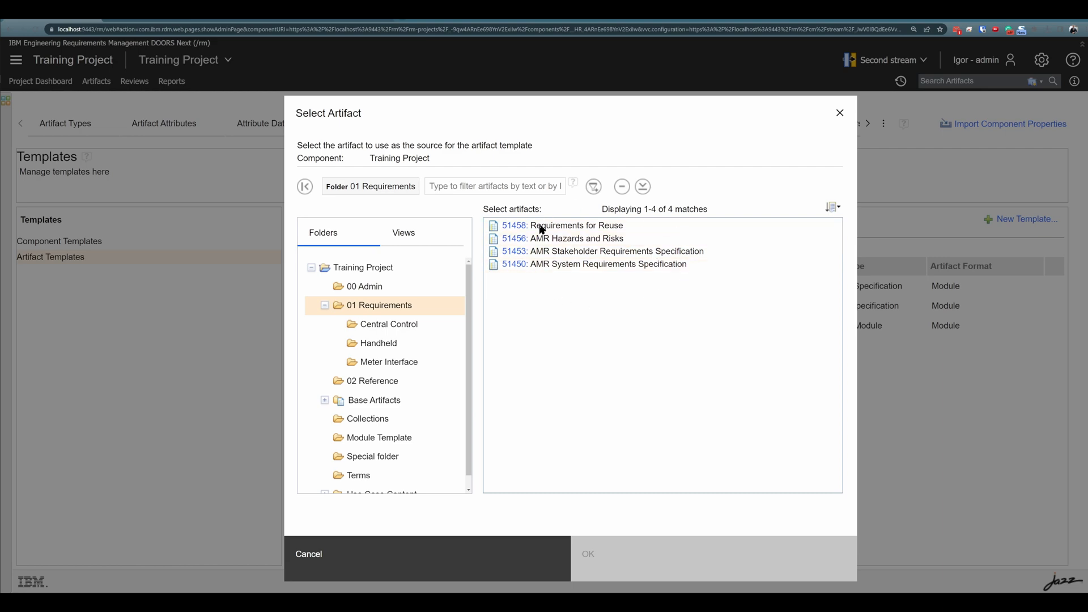
{"action": "left_click", "coordinate": [572, 265]}
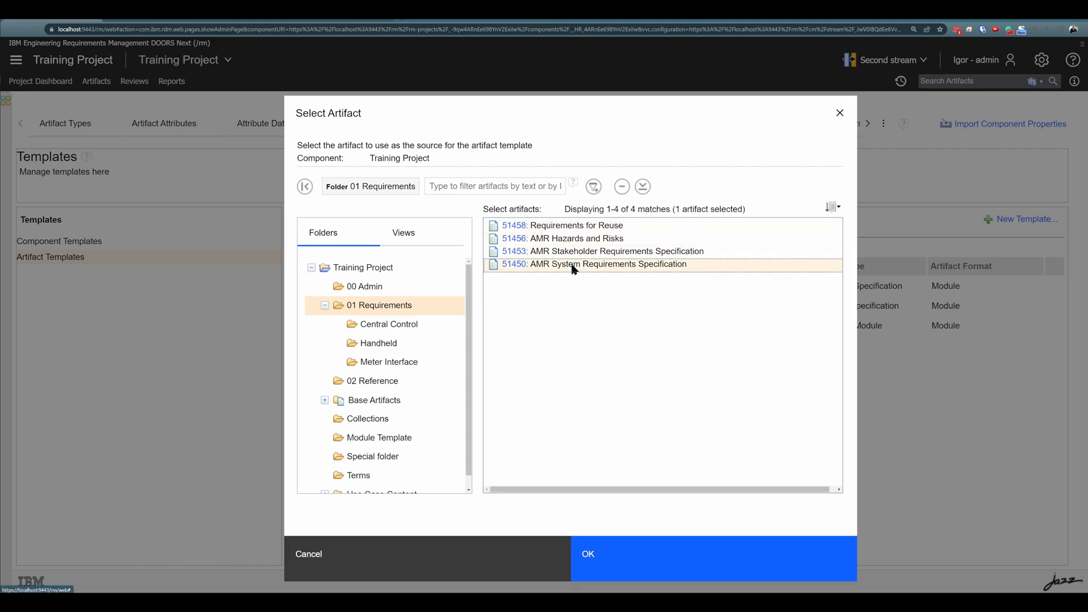
{"action": "left_click", "coordinate": [620, 558]}
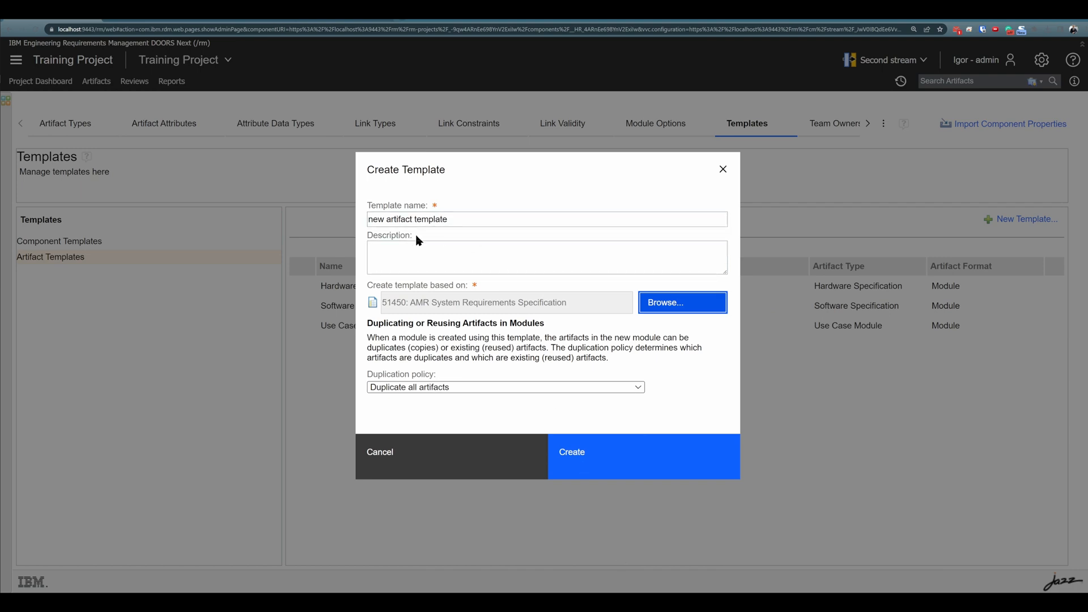
Base the template on the artifact "A coffee shall be the human right" from the Training Project root folder and create it.
{"action": "left_click", "coordinate": [669, 309]}
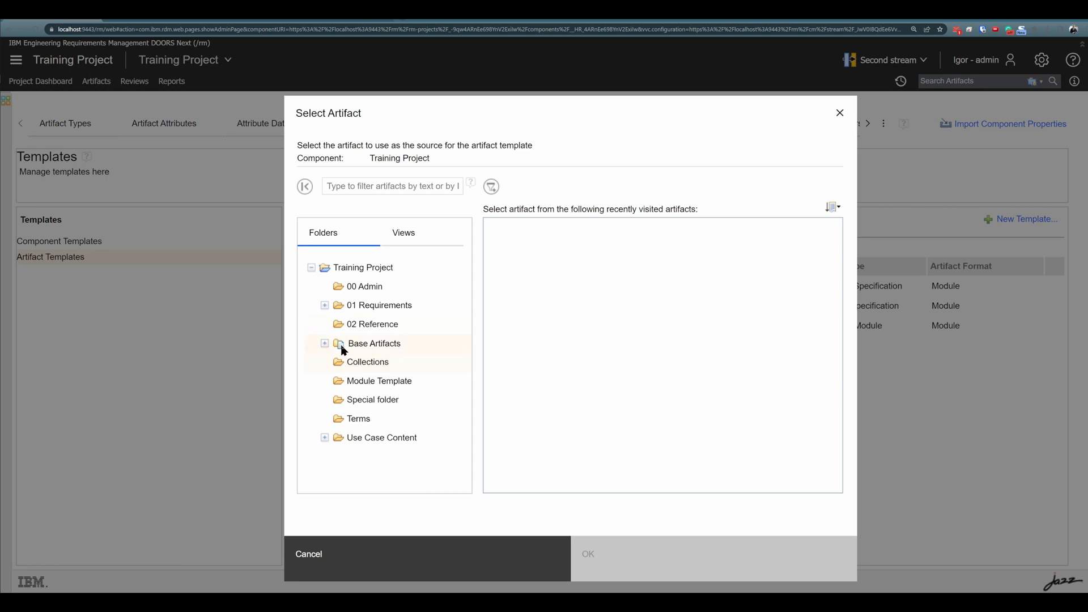
{"action": "left_click", "coordinate": [365, 273]}
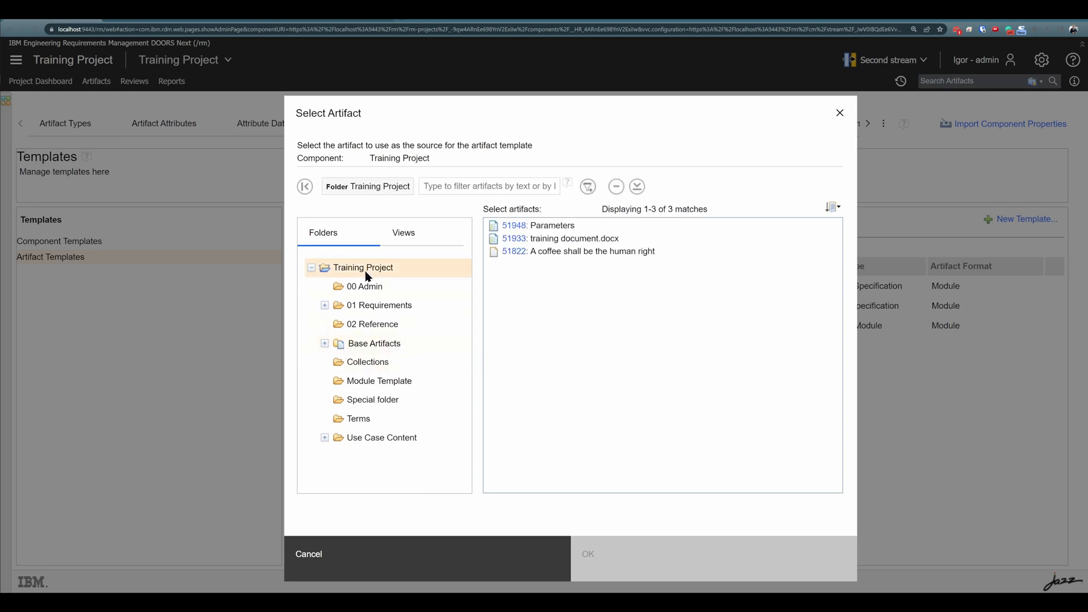
{"action": "left_click", "coordinate": [566, 252]}
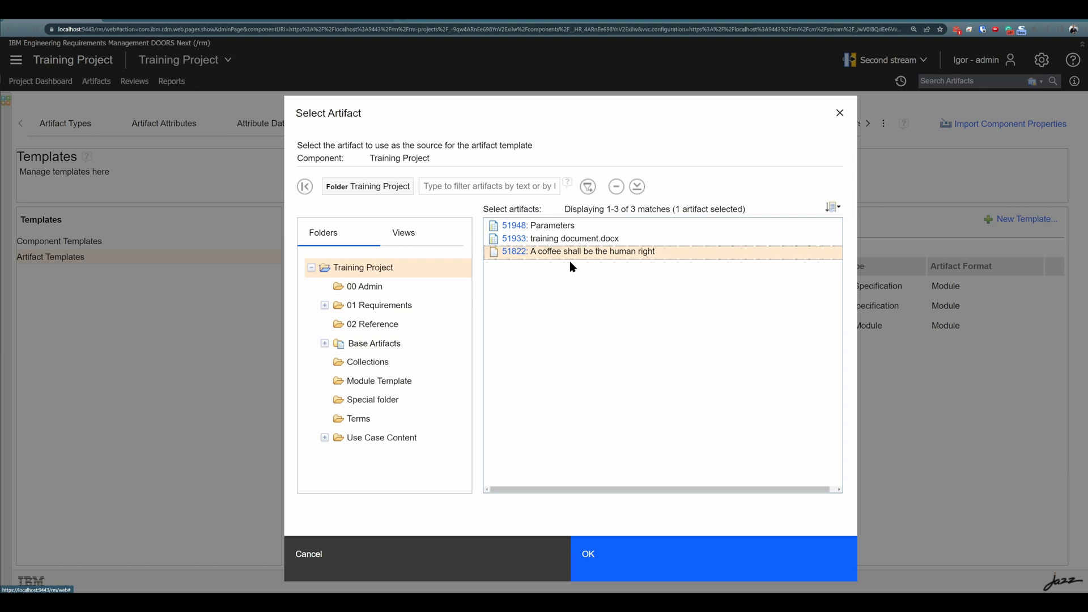
{"action": "left_click", "coordinate": [628, 562]}
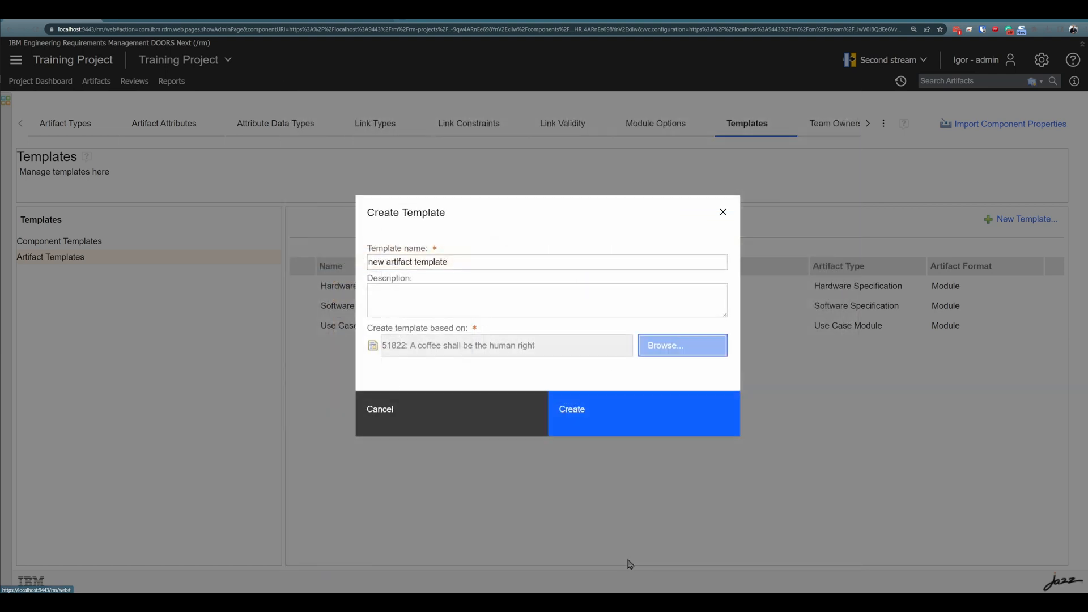
{"action": "left_click", "coordinate": [608, 429]}
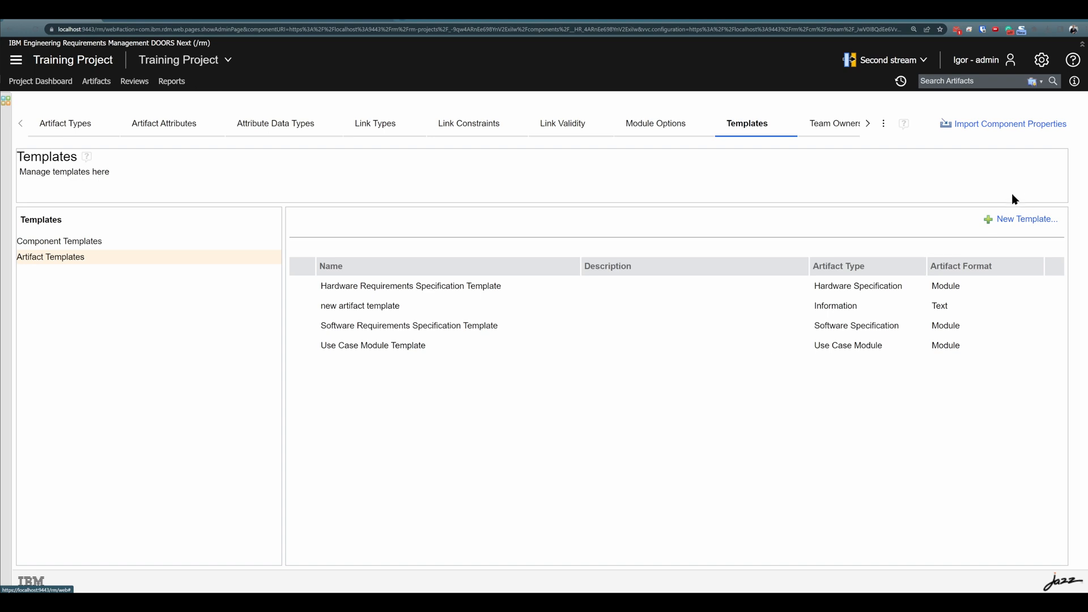
Create an artifact template named "new module template" based on AMR System Requirements Specification from the 01 Requirements folder.
{"action": "left_click", "coordinate": [1008, 223]}
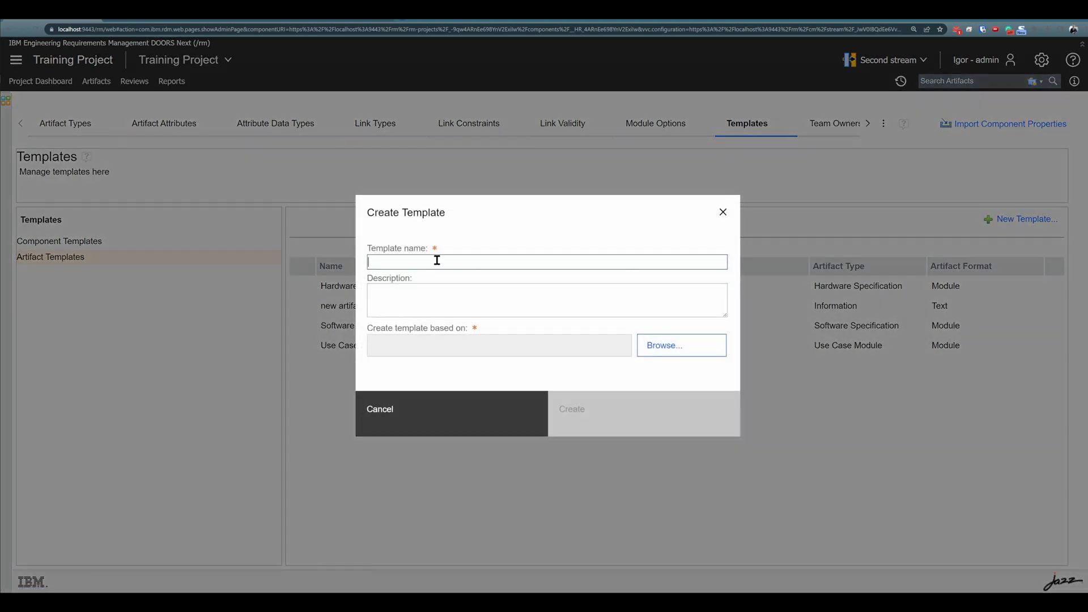
{"action": "left_click", "coordinate": [437, 260]}
{"action": "type", "text": "new module template"}
{"action": "left_click", "coordinate": [680, 345]}
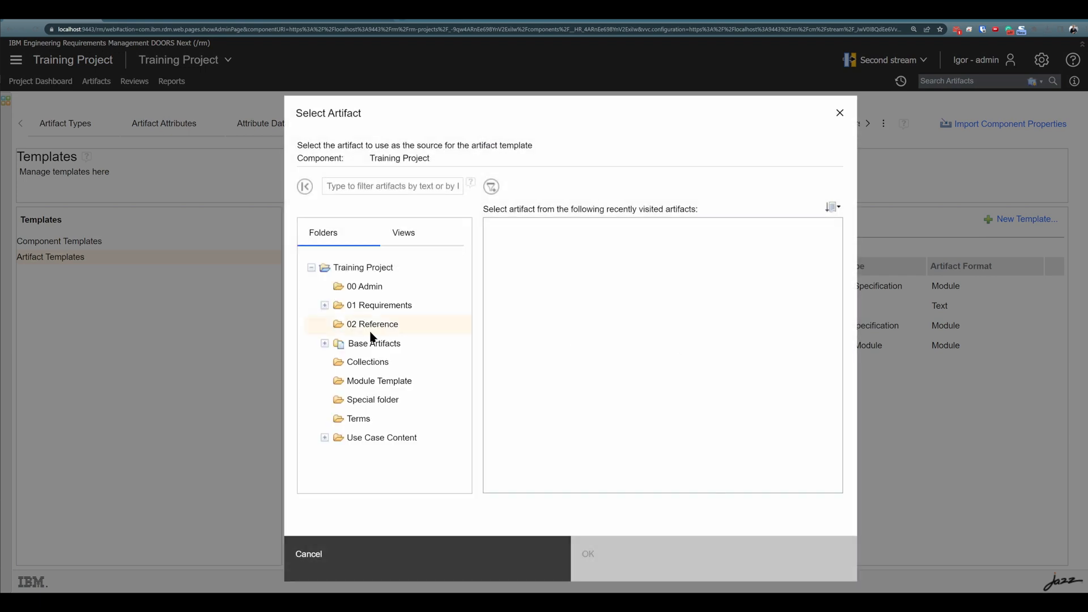
{"action": "left_click", "coordinate": [352, 306]}
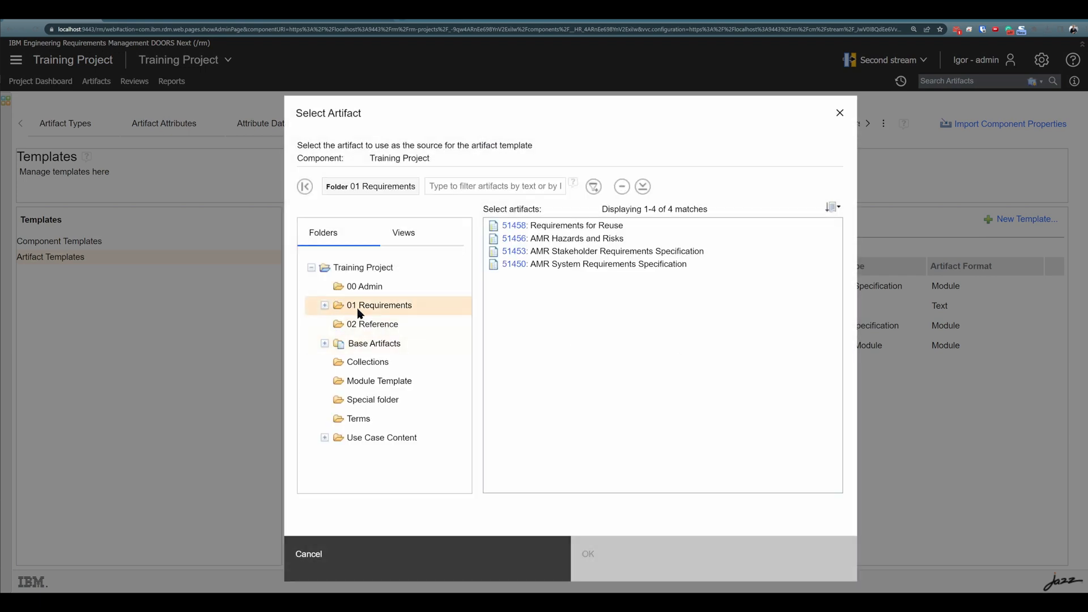
{"action": "left_click", "coordinate": [584, 269]}
{"action": "left_click", "coordinate": [627, 562]}
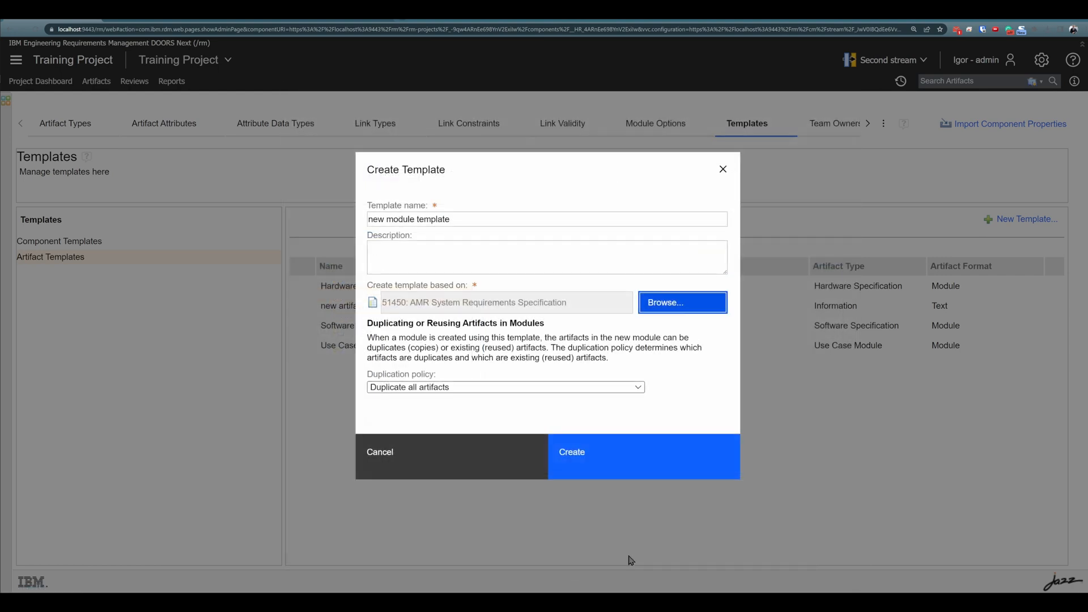
{"action": "left_click", "coordinate": [623, 463]}
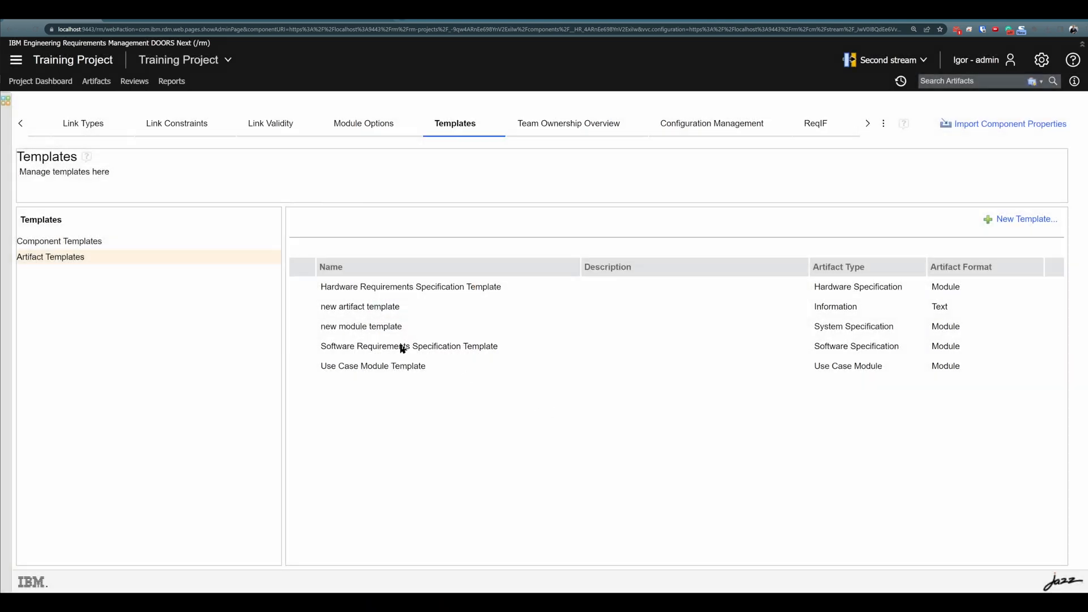
Examine the edit settings of new artifact template, including the option to update its contents, and leave without saving.
{"action": "left_click", "coordinate": [362, 309]}
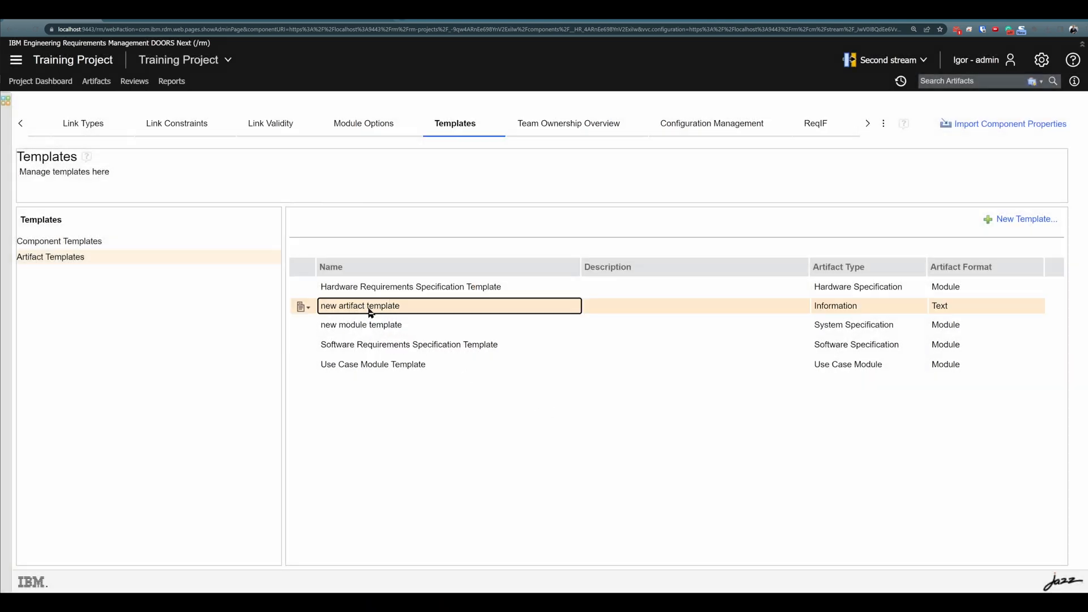
{"action": "left_click", "coordinate": [303, 307]}
{"action": "left_click", "coordinate": [336, 326]}
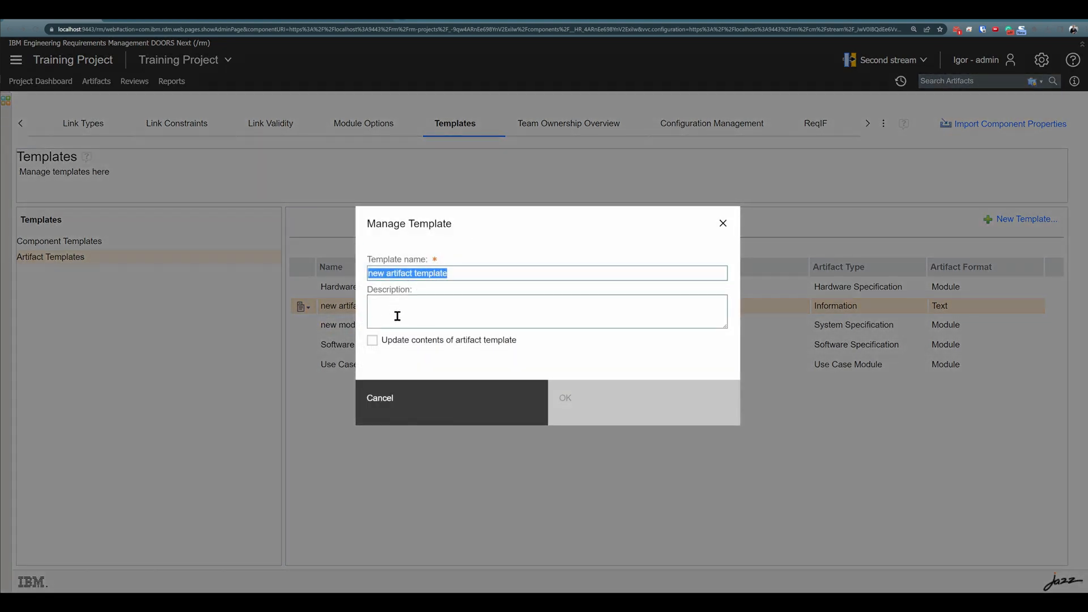
{"action": "left_click", "coordinate": [376, 347]}
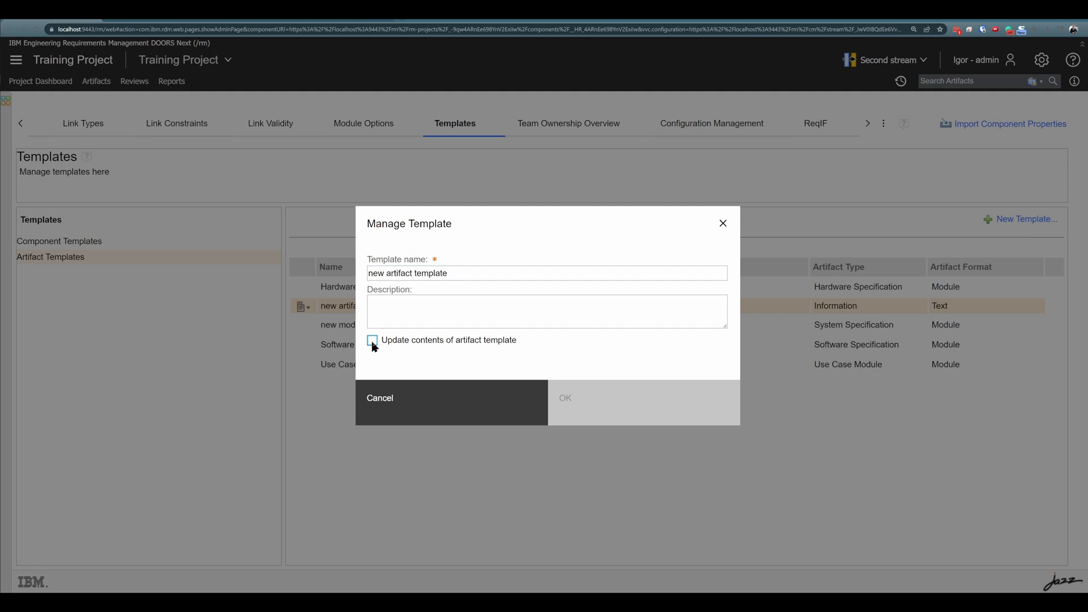
{"action": "left_click", "coordinate": [372, 341]}
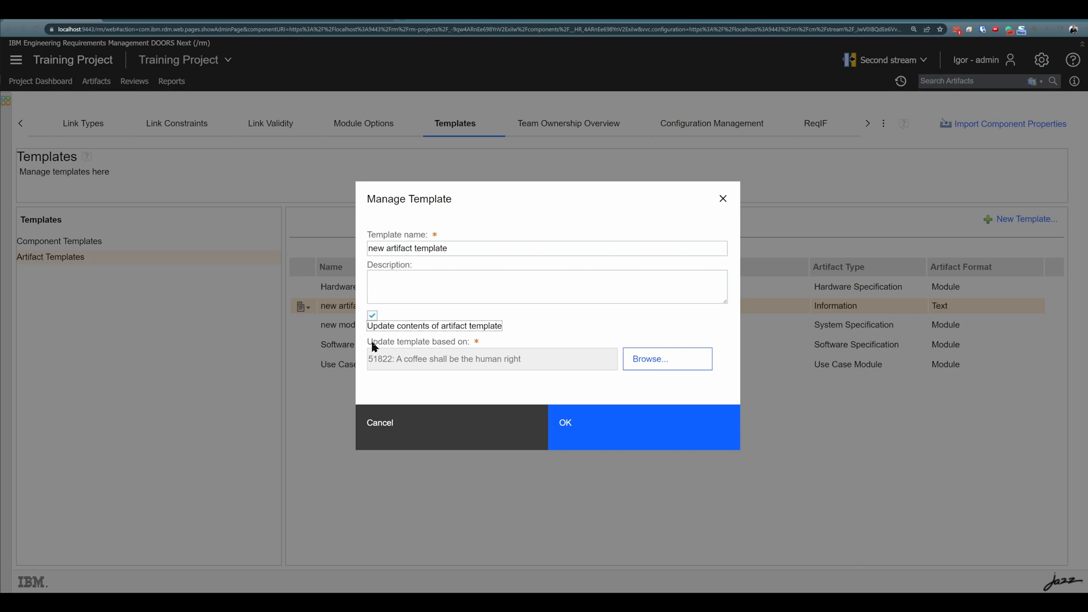
{"action": "left_click", "coordinate": [372, 315]}
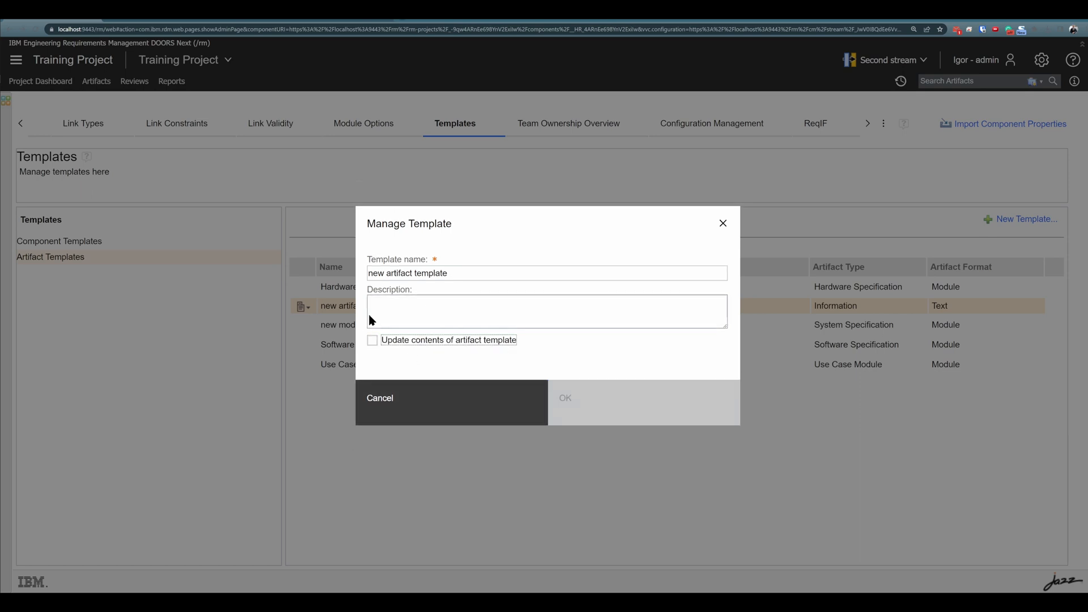
{"action": "left_click", "coordinate": [395, 402]}
Review the duplication policy choices in the edit settings of new module template and leave without saving.
{"action": "left_click", "coordinate": [349, 332]}
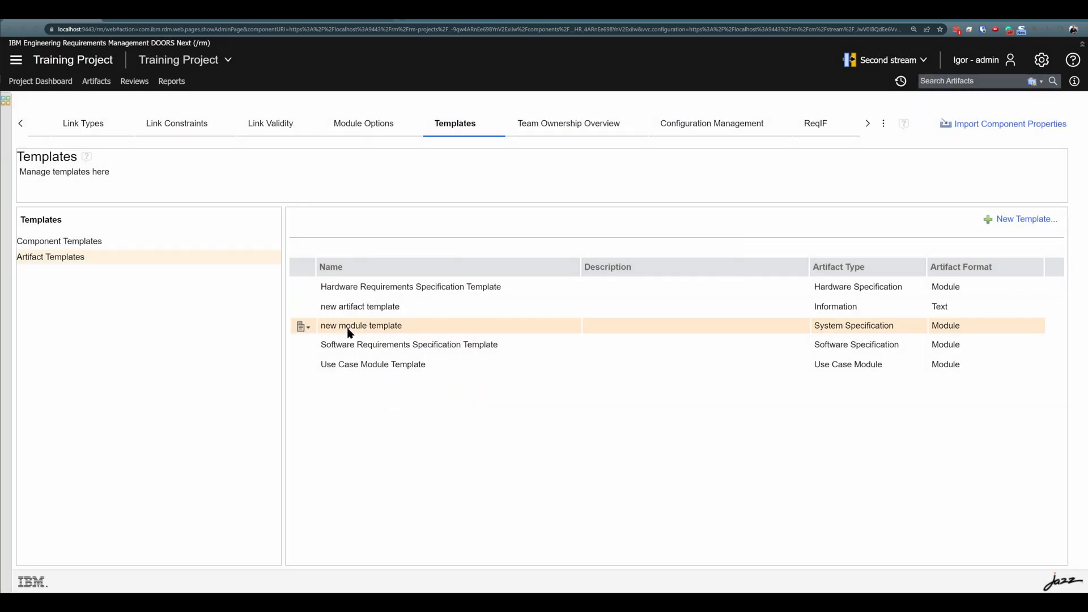
{"action": "left_click", "coordinate": [303, 327]}
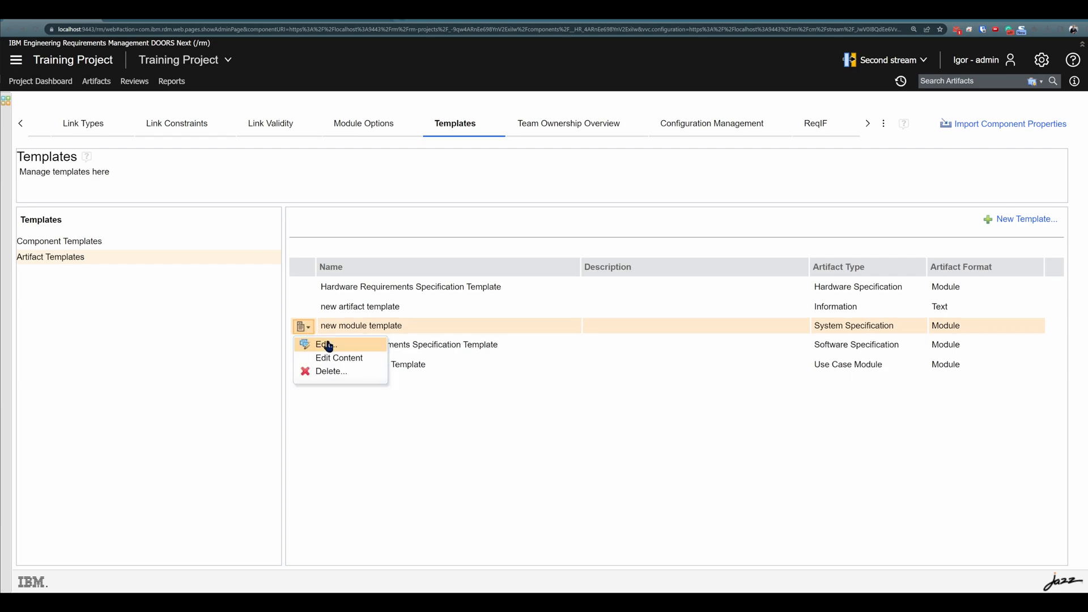
{"action": "left_click", "coordinate": [327, 344]}
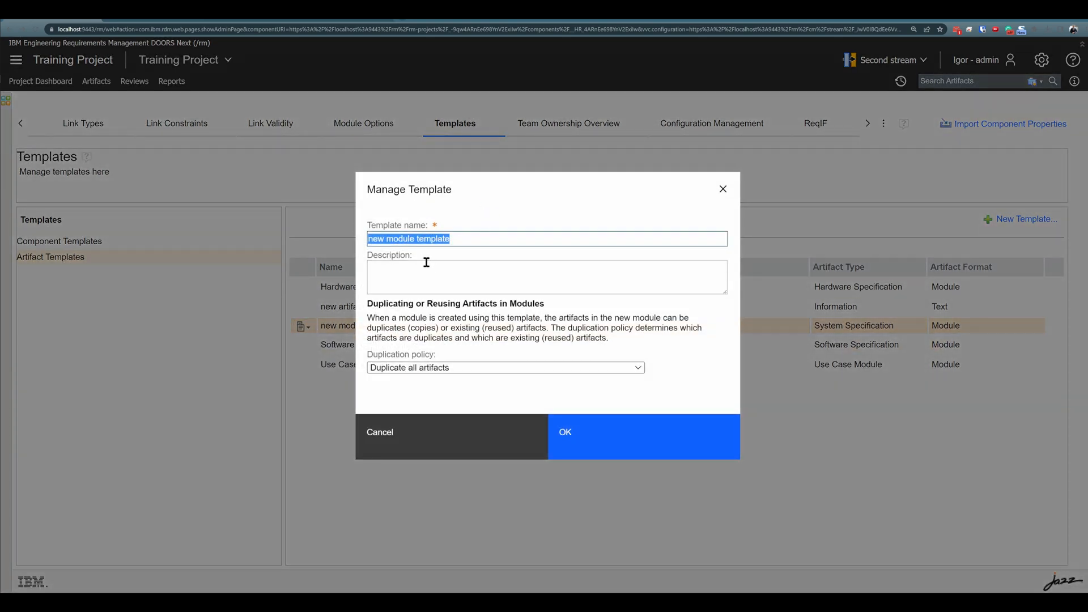
{"action": "left_click", "coordinate": [480, 400]}
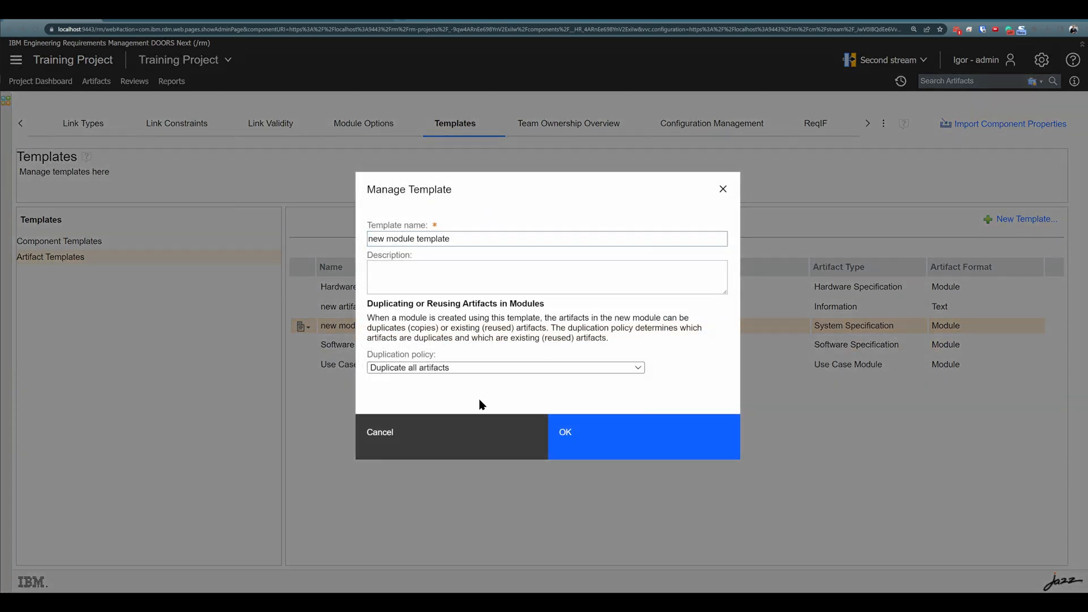
{"action": "left_click", "coordinate": [495, 375]}
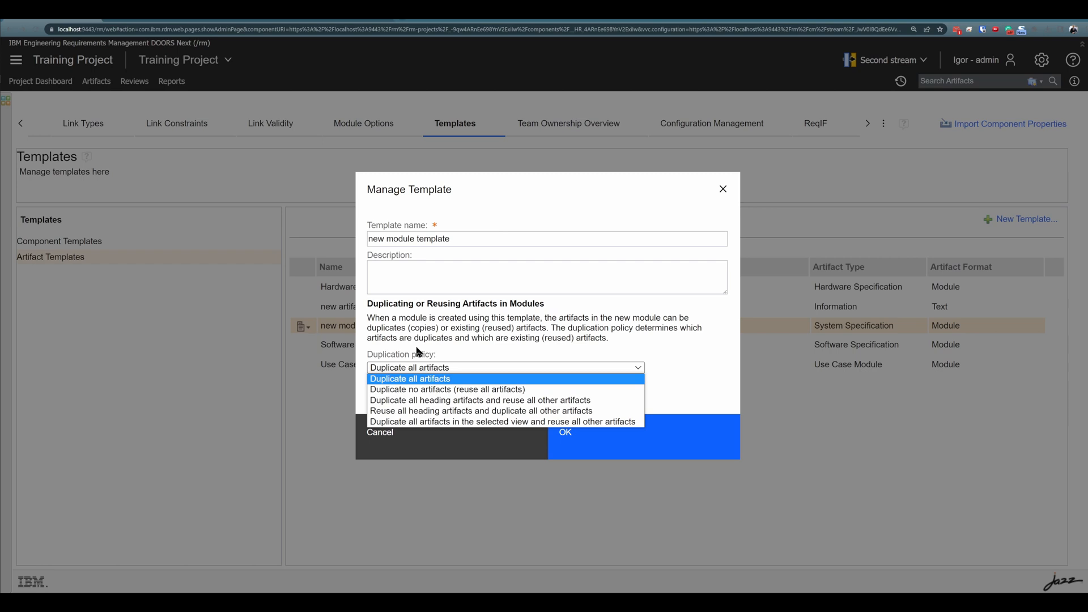
{"action": "left_click", "coordinate": [418, 352]}
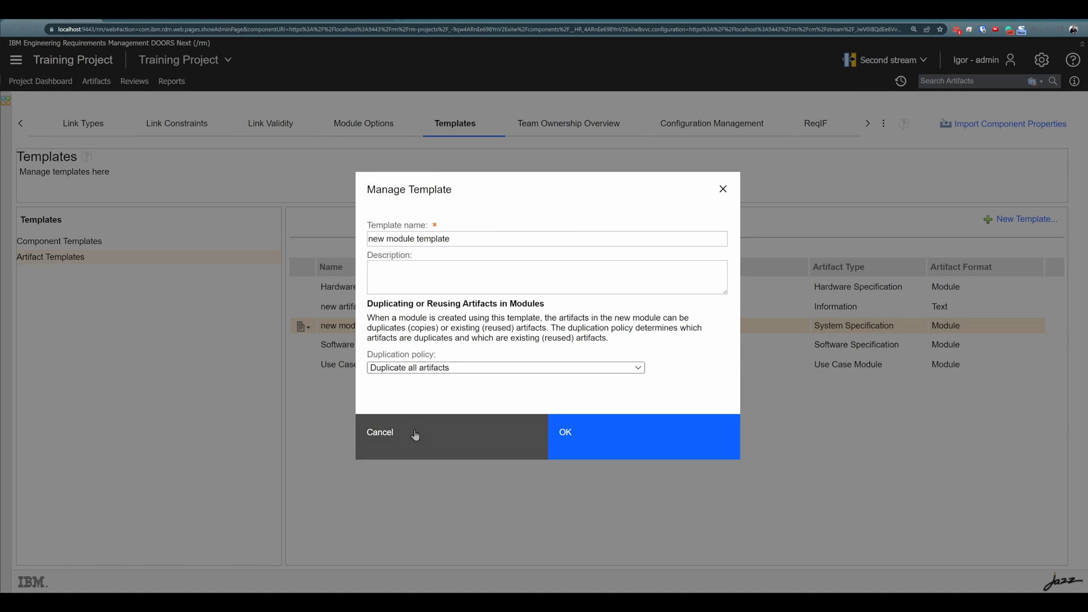
{"action": "left_click", "coordinate": [485, 437]}
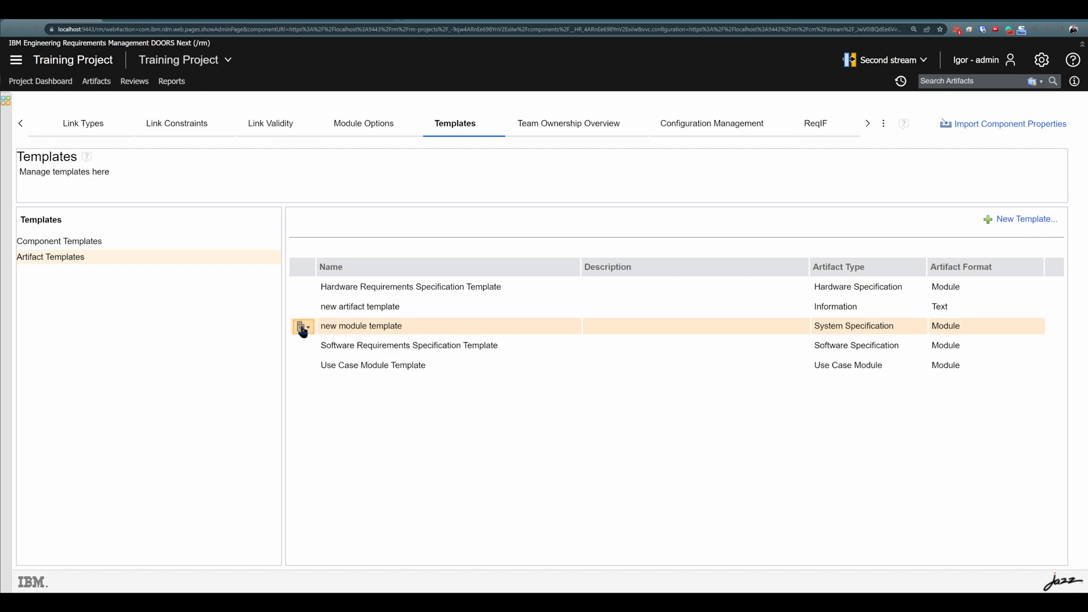
Open the content of new module template for editing and look through its requirements.
{"action": "left_click", "coordinate": [301, 327]}
{"action": "left_click", "coordinate": [339, 358]}
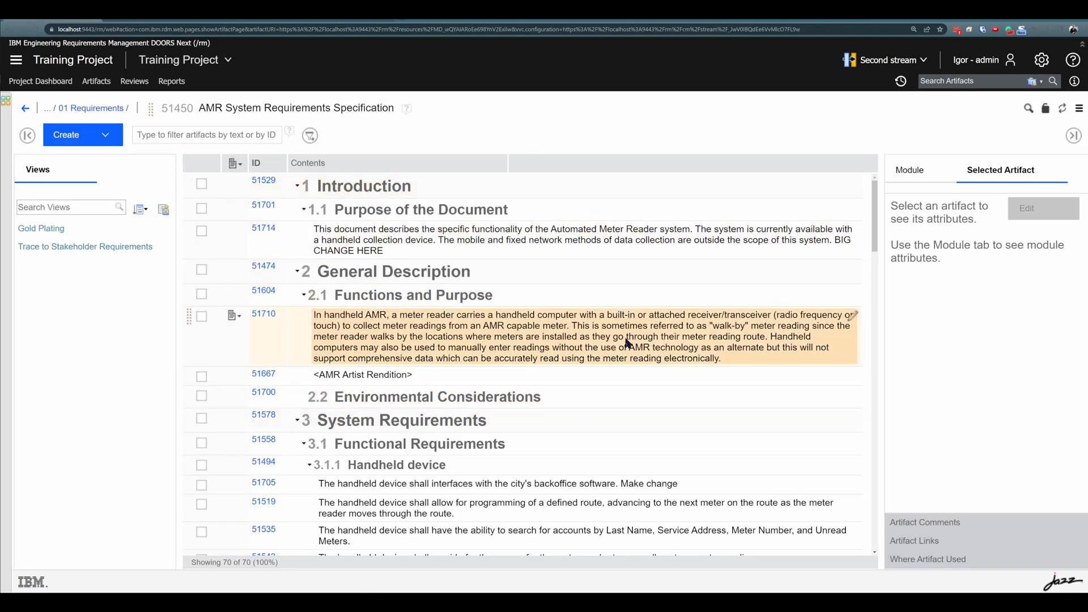
{"action": "scroll", "coordinate": [587, 276], "scroll_direction": "down", "scroll_amount": 3}
{"action": "scroll", "coordinate": [542, 236], "scroll_direction": "up", "scroll_amount": 3}
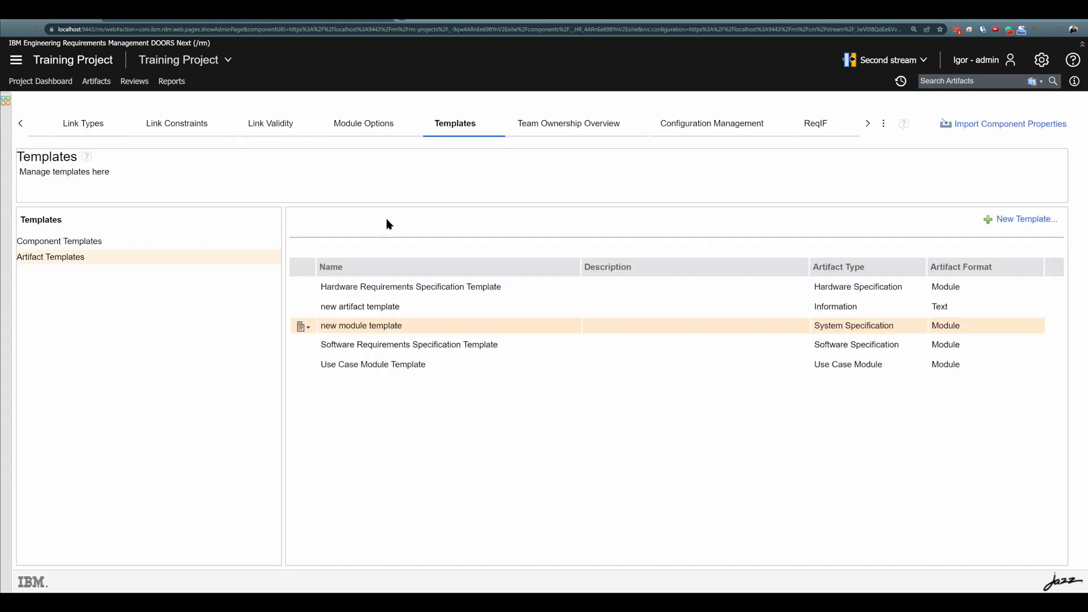
Start a new artifact in Special folder with System Specification as its artifact type.
{"action": "left_click", "coordinate": [94, 85]}
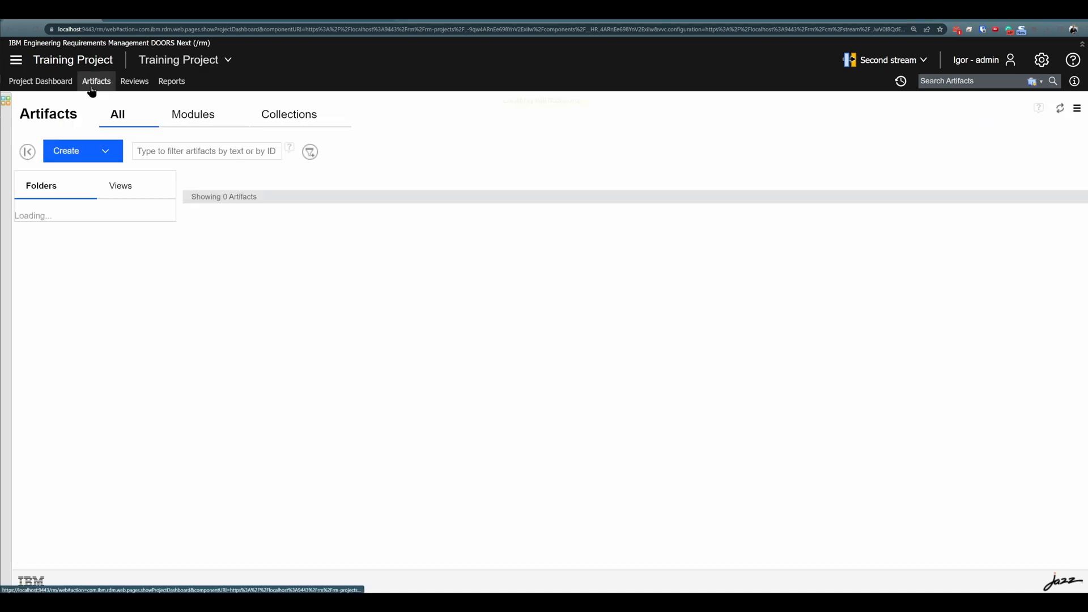
{"action": "left_click", "coordinate": [105, 152]}
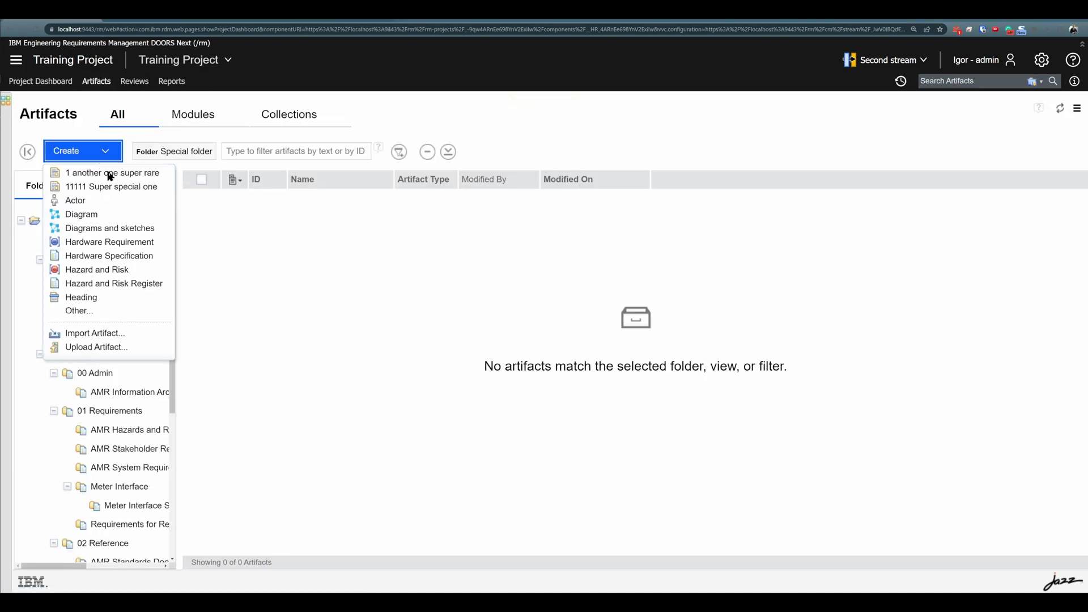
{"action": "left_click", "coordinate": [121, 310]}
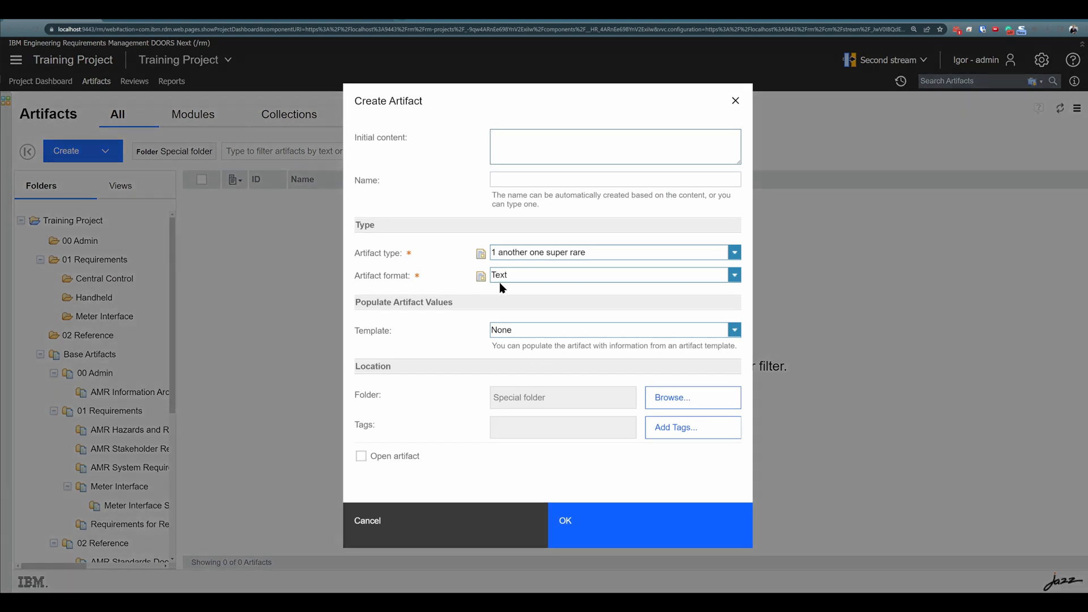
{"action": "left_click", "coordinate": [734, 253]}
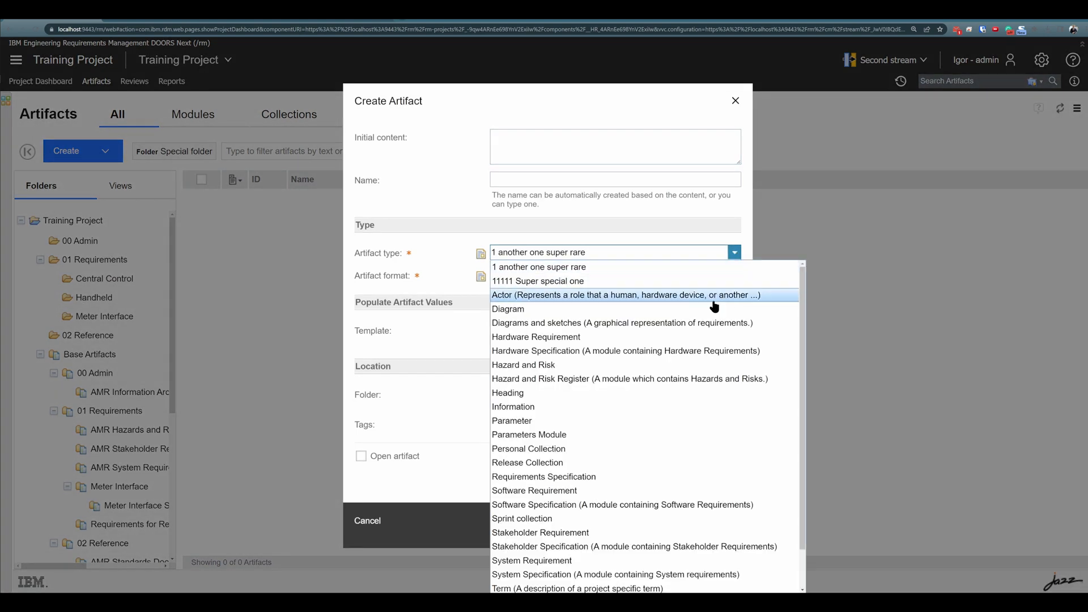
{"action": "left_click", "coordinate": [564, 574]}
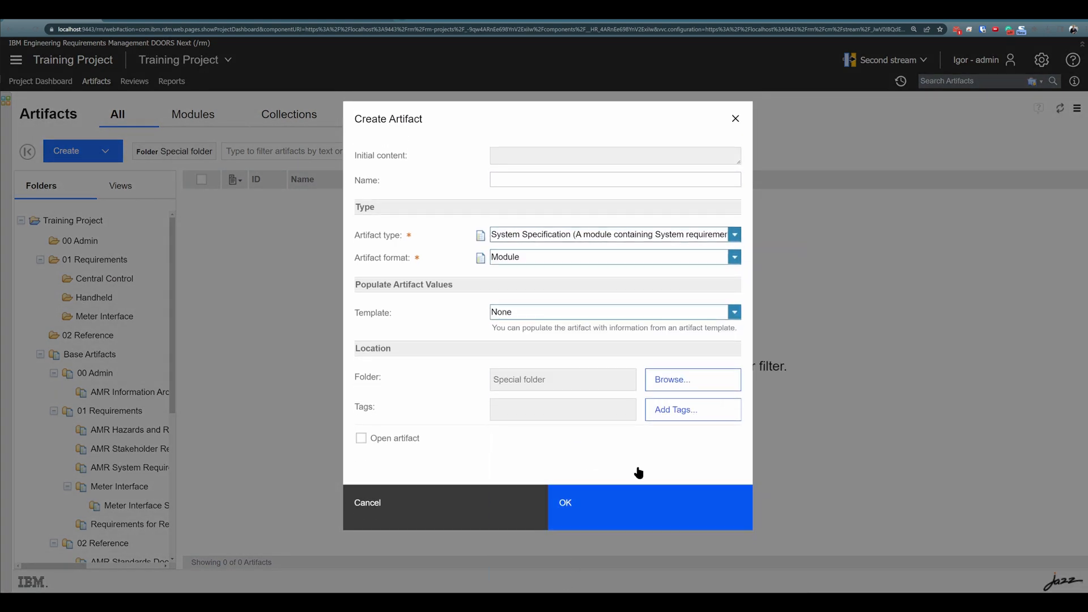
Create the System Specification module from new module template with the name "another systems module".
{"action": "left_click", "coordinate": [735, 312]}
{"action": "left_click", "coordinate": [675, 342]}
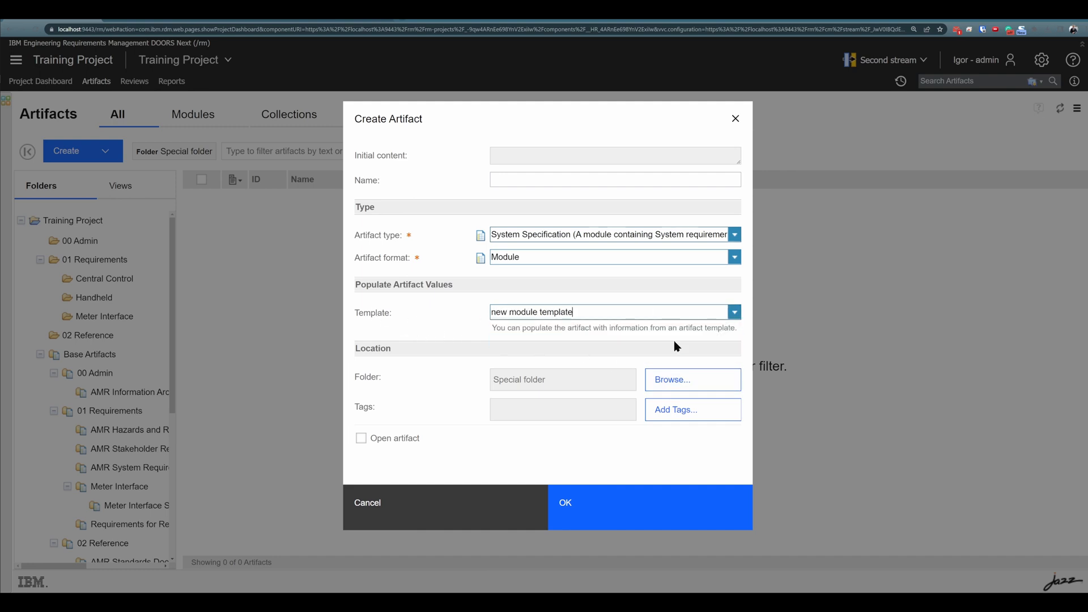
{"action": "left_click", "coordinate": [542, 179]}
{"action": "type", "text": "ano"}
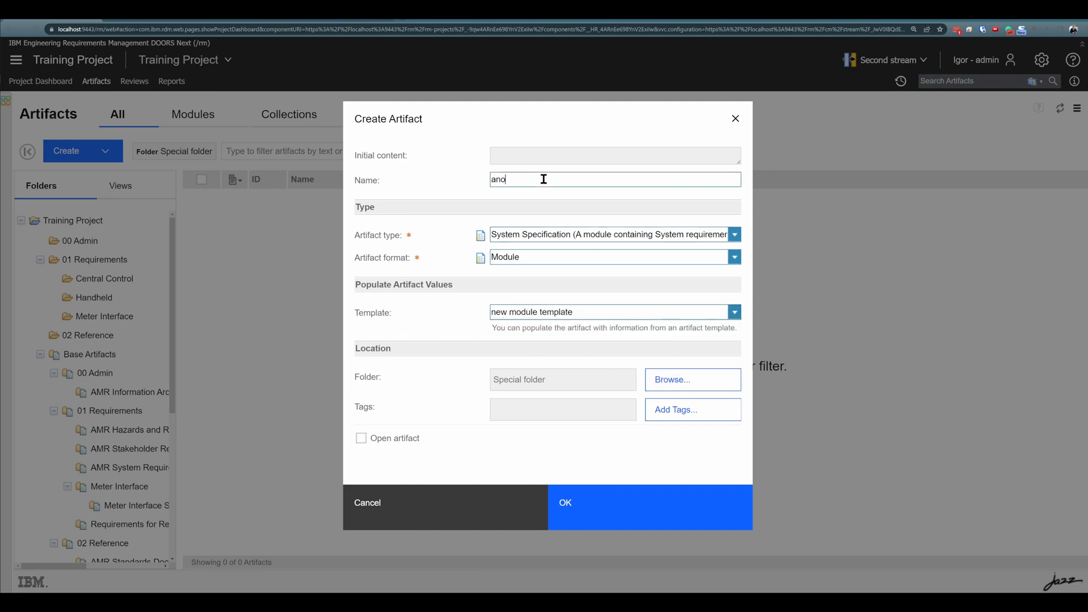
{"action": "type", "text": "ther systems module"}
{"action": "left_click", "coordinate": [595, 503]}
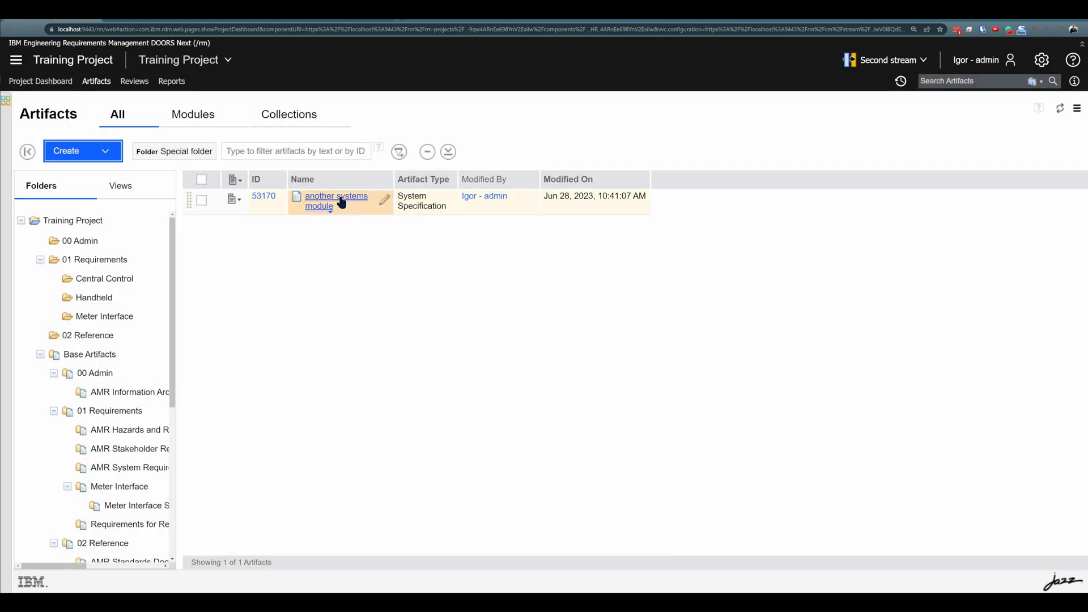
Look at the contents of another systems module, and return to the artifacts in the Training Project root folder.
{"action": "left_click", "coordinate": [333, 200]}
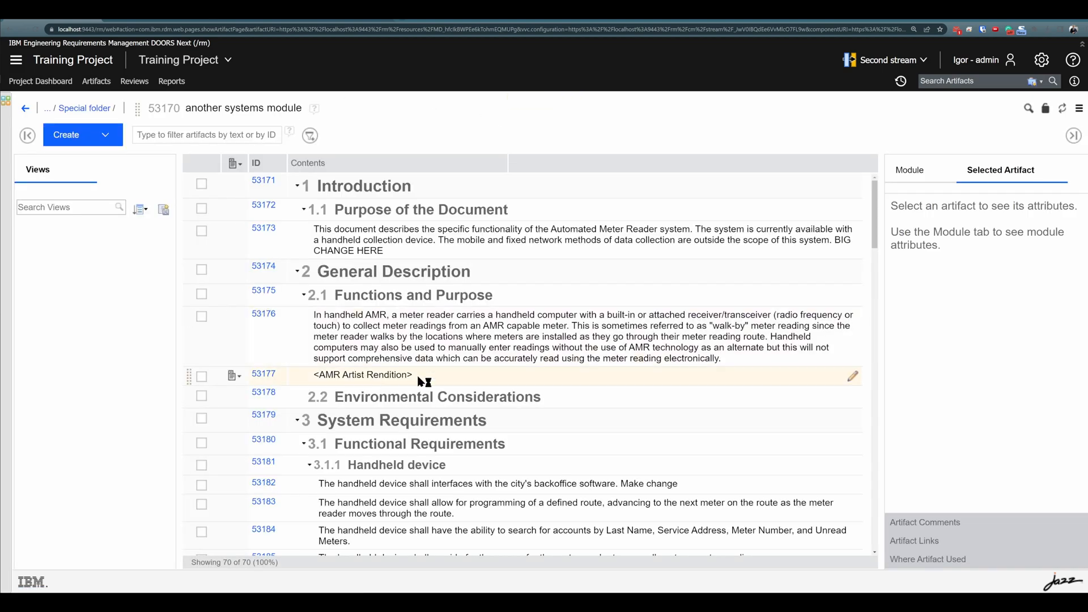
{"action": "left_click", "coordinate": [97, 81]}
{"action": "scroll", "coordinate": [91, 289], "scroll_direction": "up", "scroll_amount": 5}
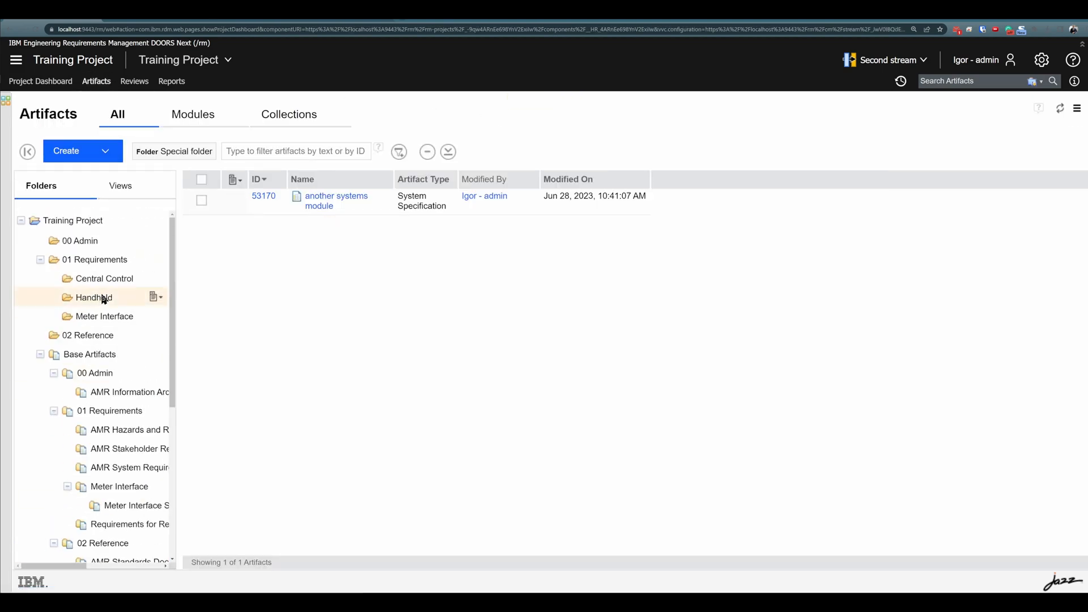
{"action": "left_click", "coordinate": [74, 221]}
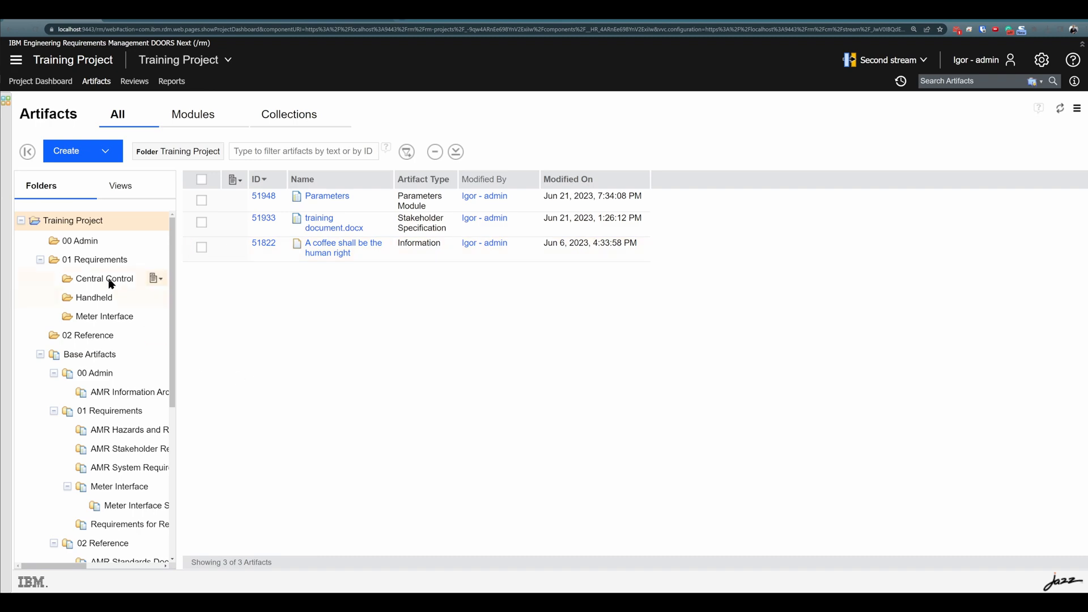
Create an unnamed Information artifact in the 00 Admin folder from new artifact template and open it to check its content.
{"action": "left_click", "coordinate": [93, 242]}
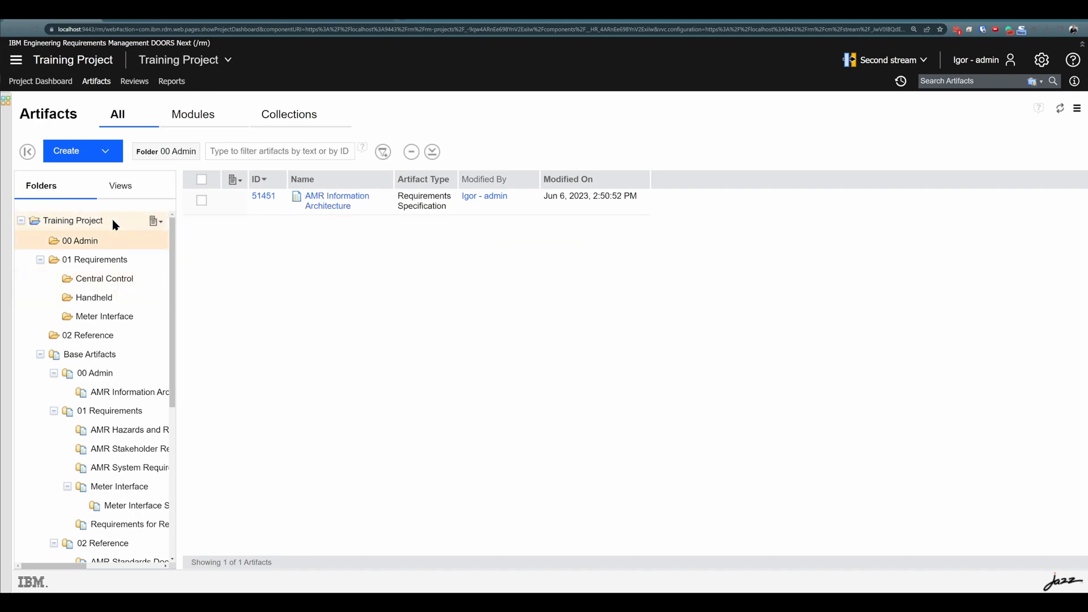
{"action": "left_click", "coordinate": [104, 152]}
{"action": "left_click", "coordinate": [114, 310]}
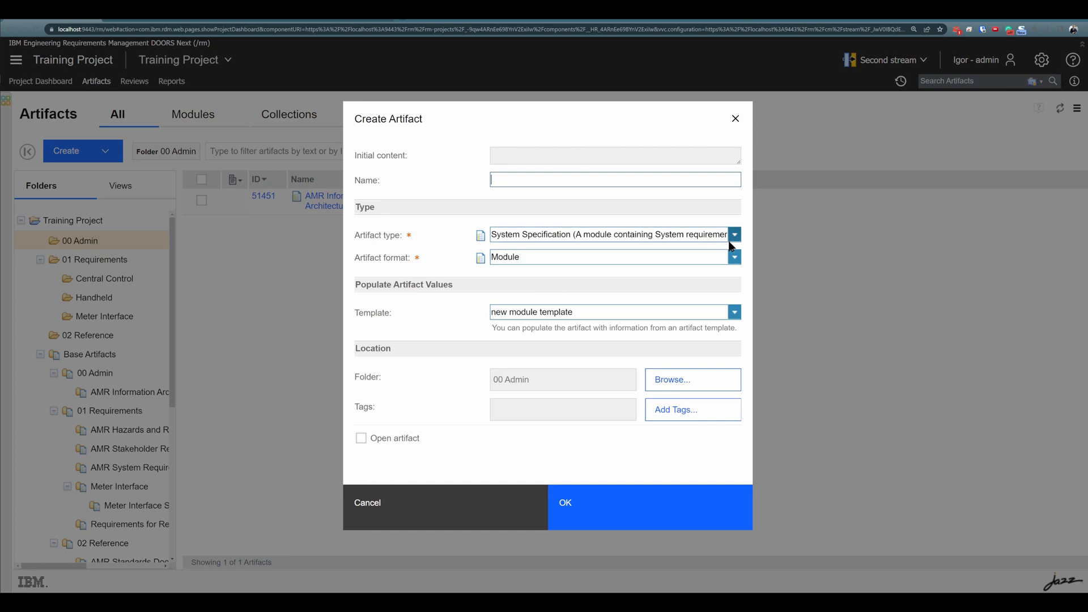
{"action": "left_click", "coordinate": [733, 237]}
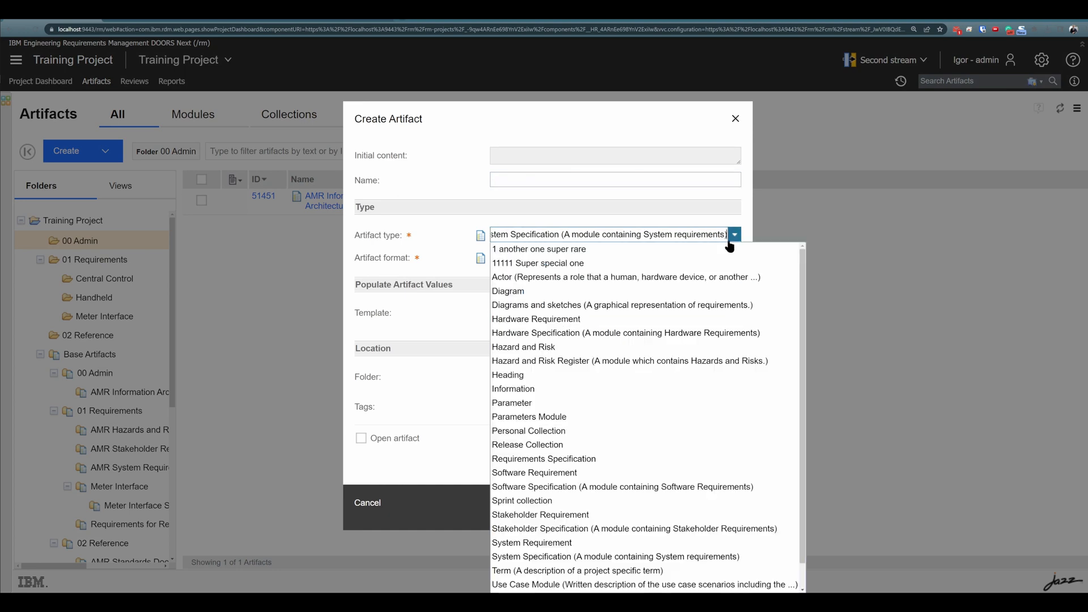
{"action": "left_click", "coordinate": [556, 390]}
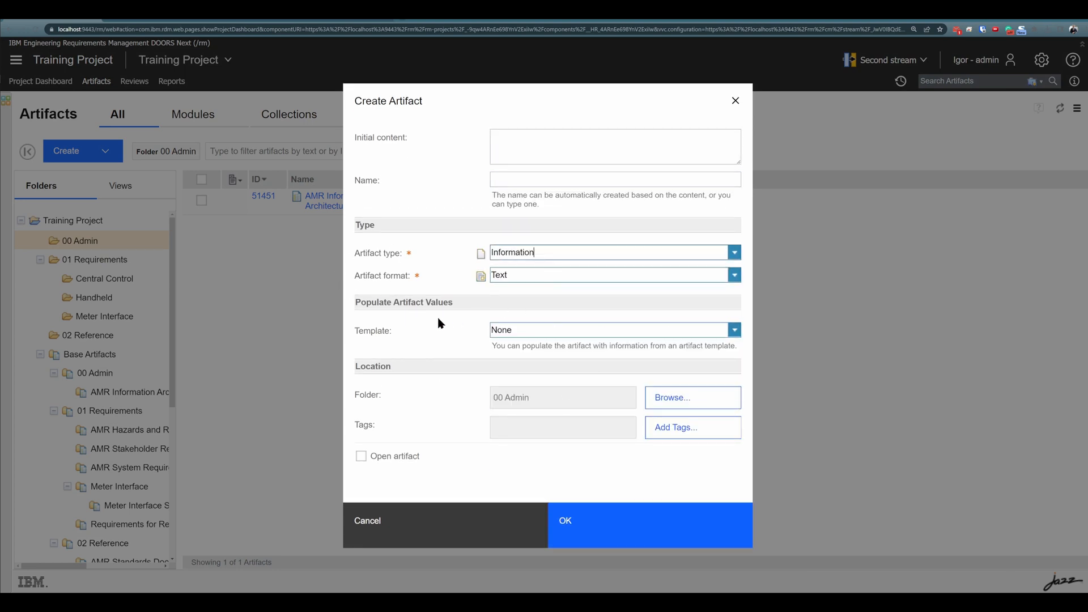
{"action": "left_click", "coordinate": [734, 330]}
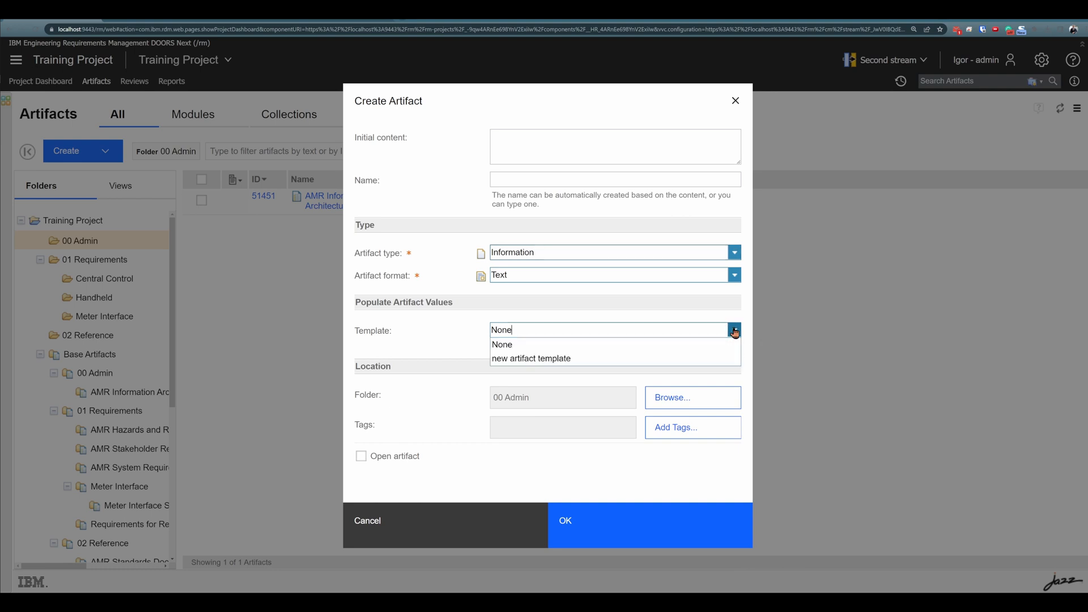
{"action": "left_click", "coordinate": [690, 359]}
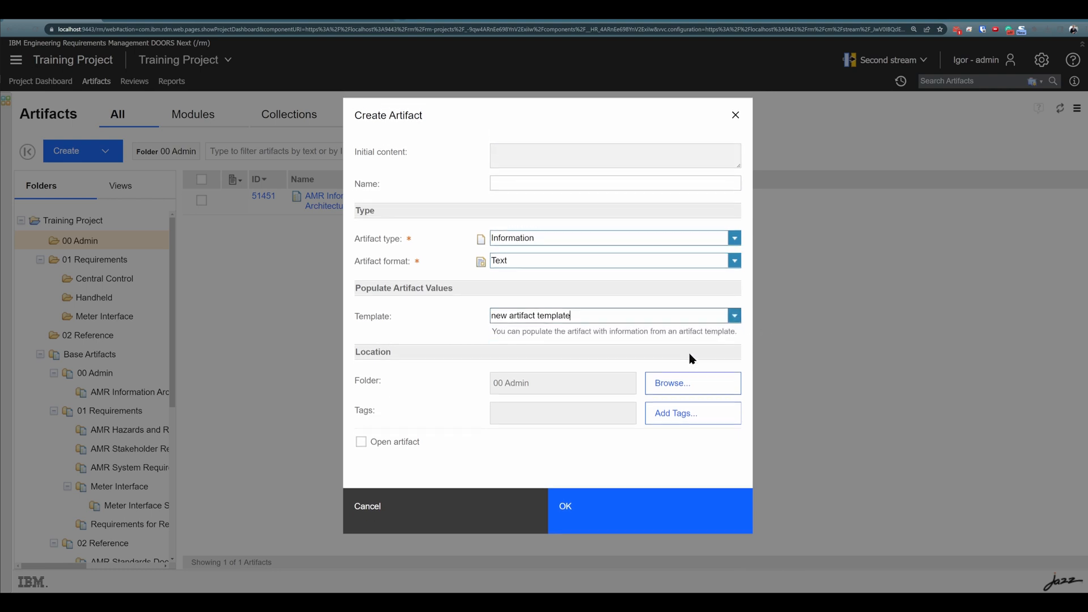
{"action": "left_click", "coordinate": [606, 514]}
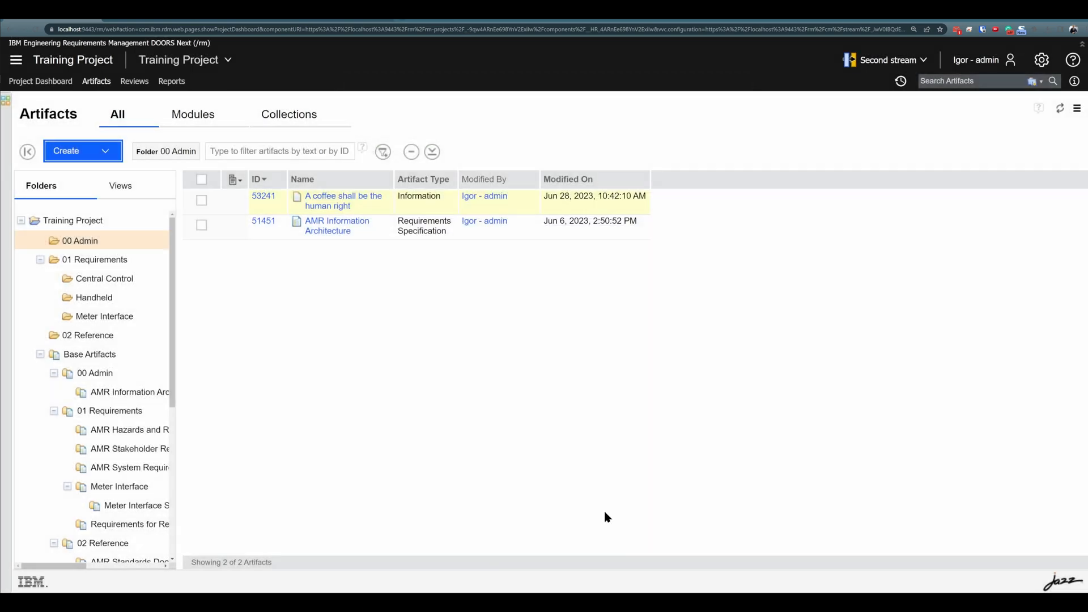
{"action": "left_click", "coordinate": [328, 207]}
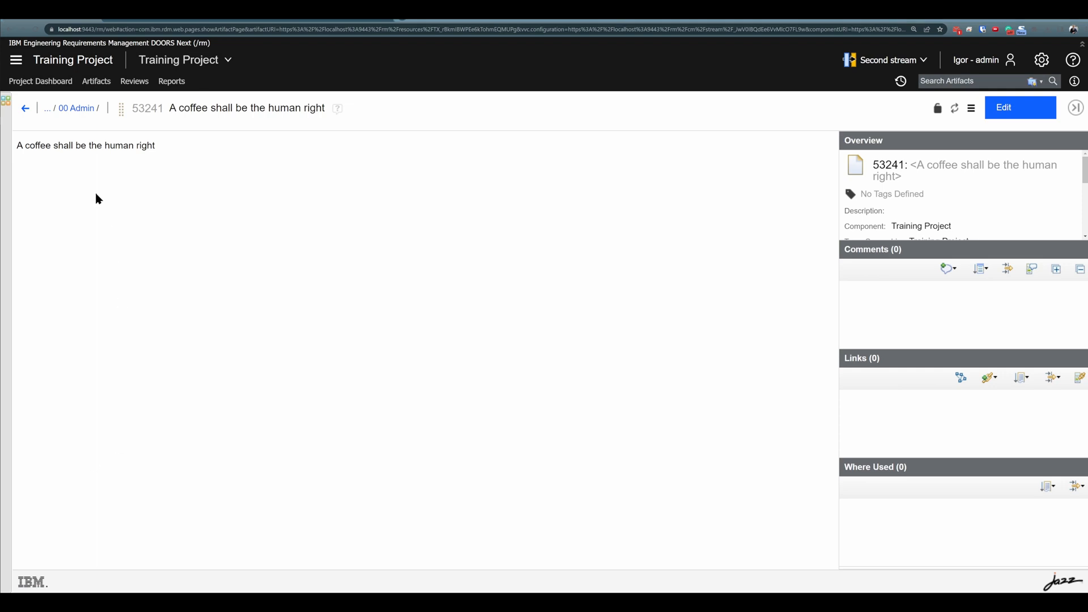
{"action": "left_click", "coordinate": [97, 81]}
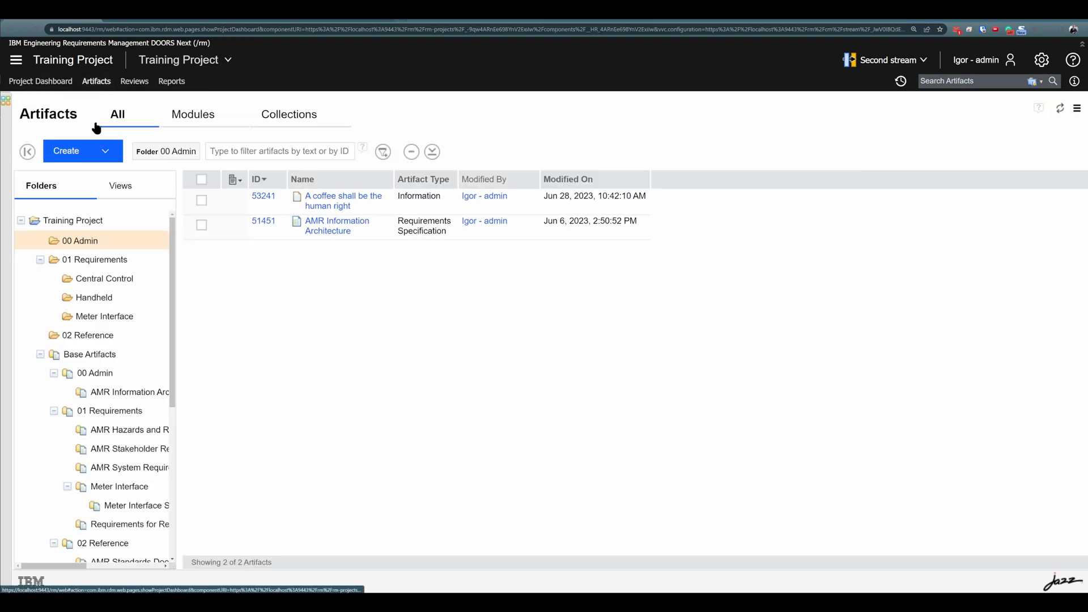
Append "!!!!!" to the text of the coffee artifact in the Training Project root folder and finish editing.
{"action": "left_click", "coordinate": [81, 226]}
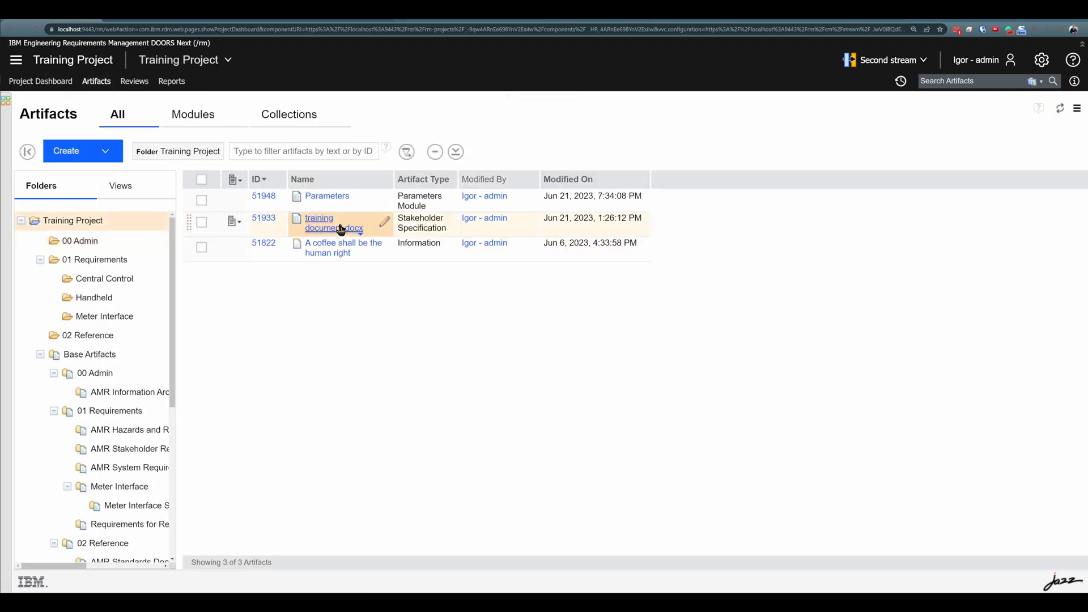
{"action": "left_click", "coordinate": [340, 250]}
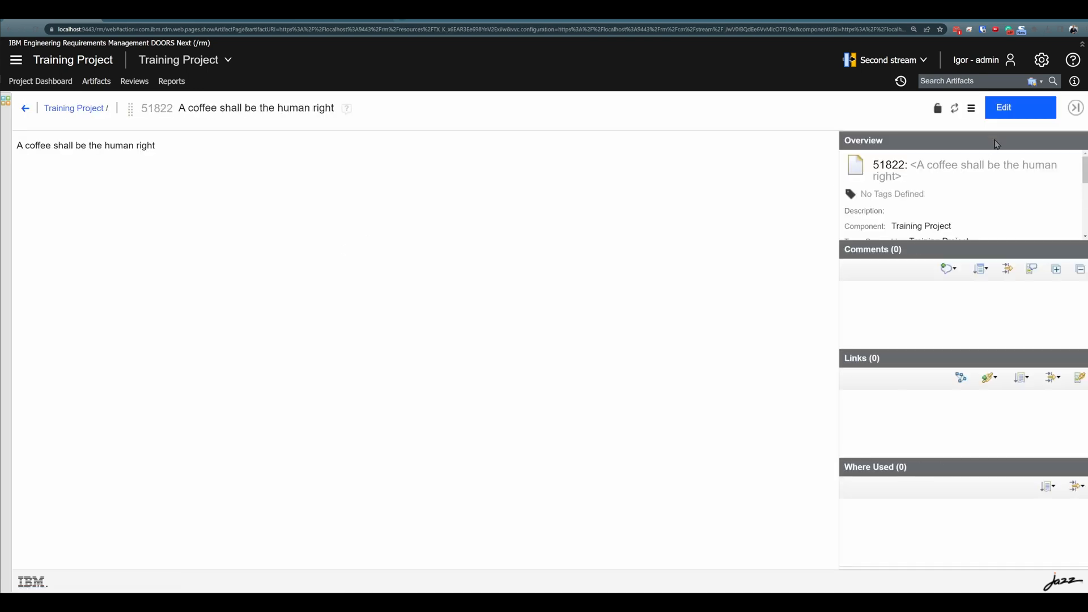
{"action": "left_click", "coordinate": [1001, 111]}
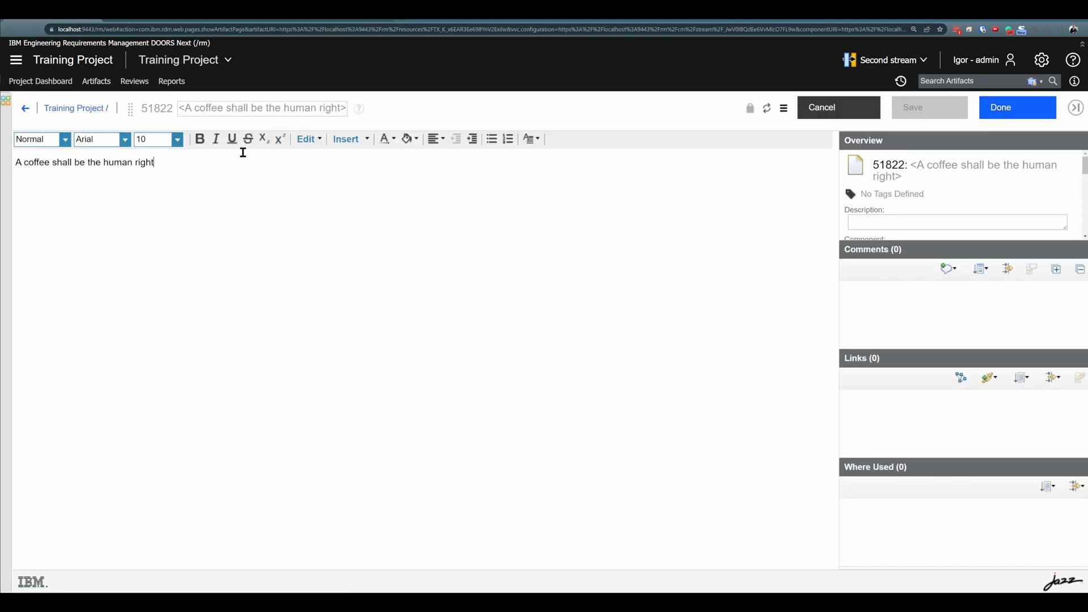
{"action": "type", "text": "!!!!!"}
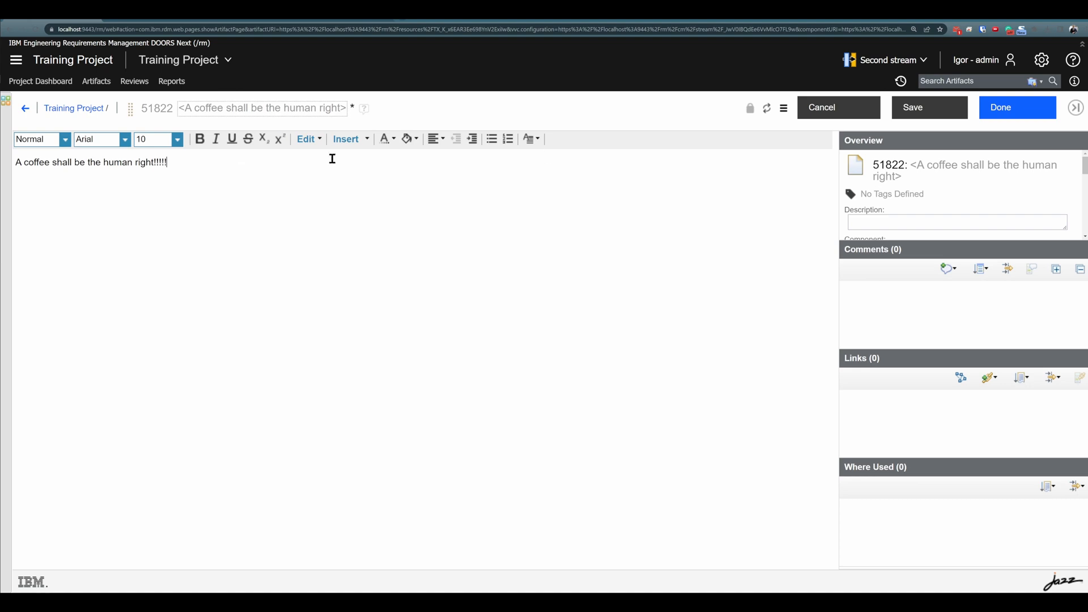
{"action": "left_click", "coordinate": [981, 108]}
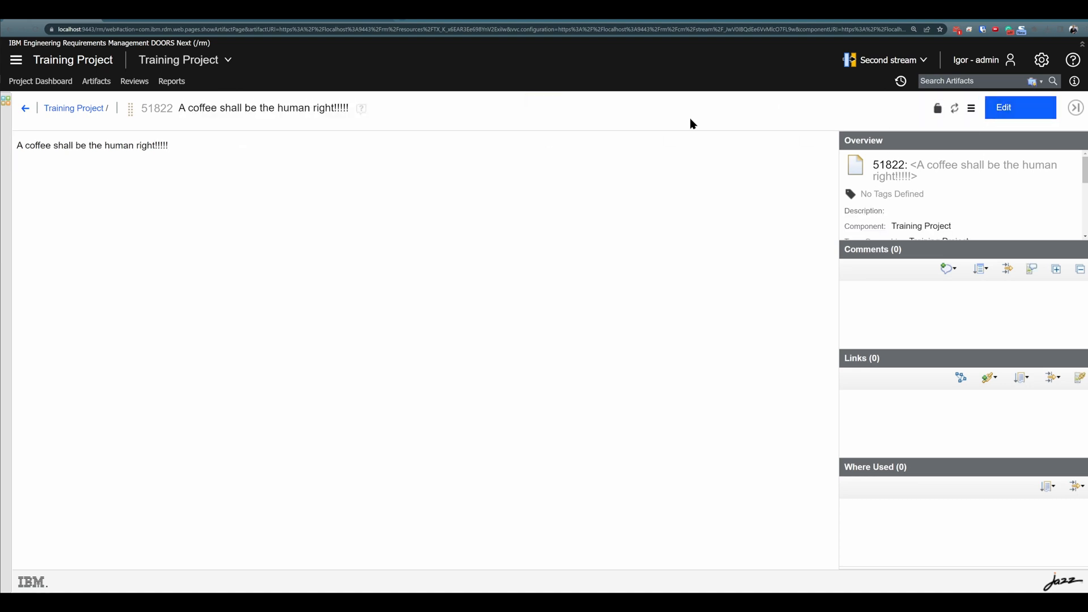
Remove the Introduction heading with its child artifacts from the AMR System Requirements Specification module in 01 Requirements.
{"action": "left_click", "coordinate": [103, 83]}
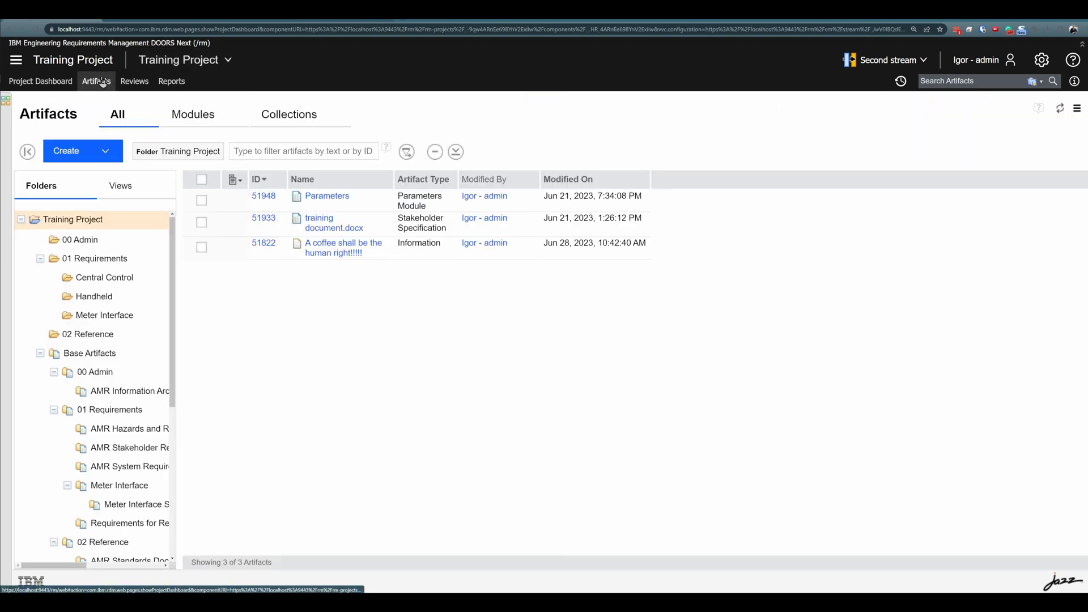
{"action": "left_click", "coordinate": [187, 116]}
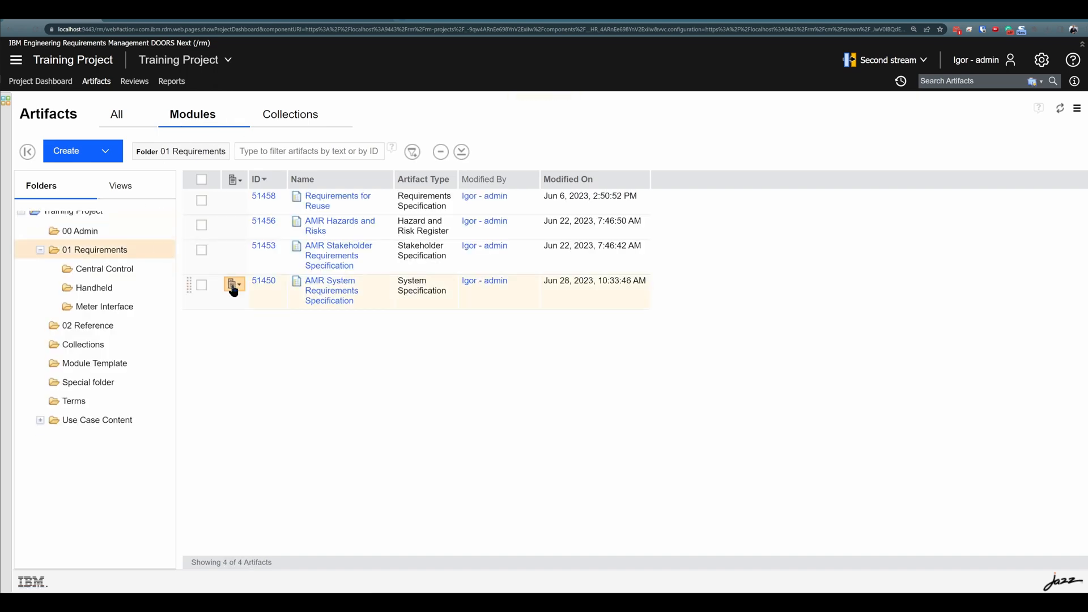
{"action": "left_click", "coordinate": [343, 305]}
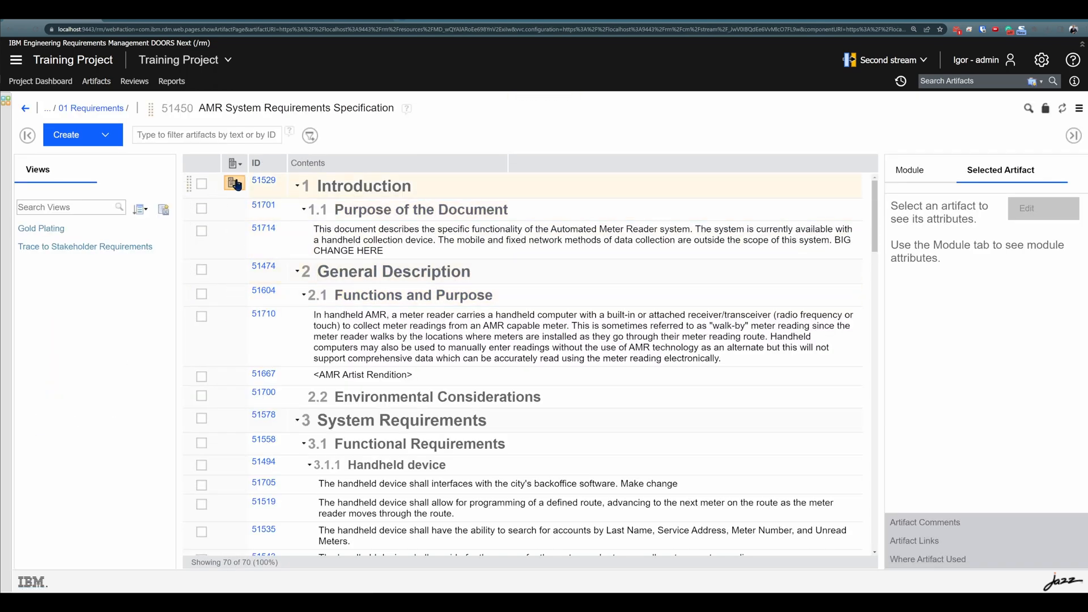
{"action": "left_click", "coordinate": [234, 183]}
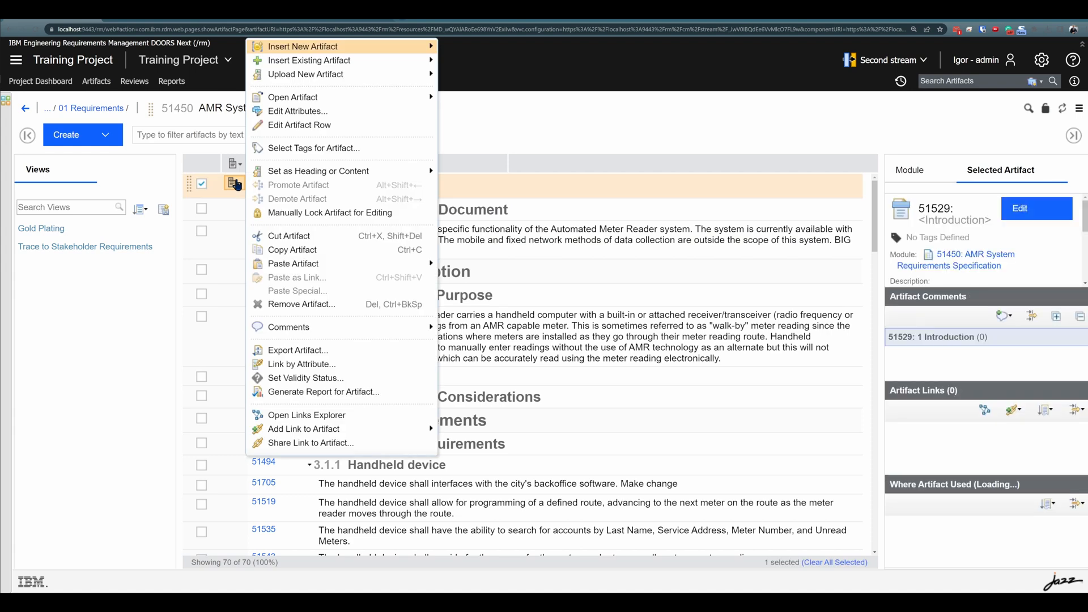
{"action": "left_click", "coordinate": [300, 304]}
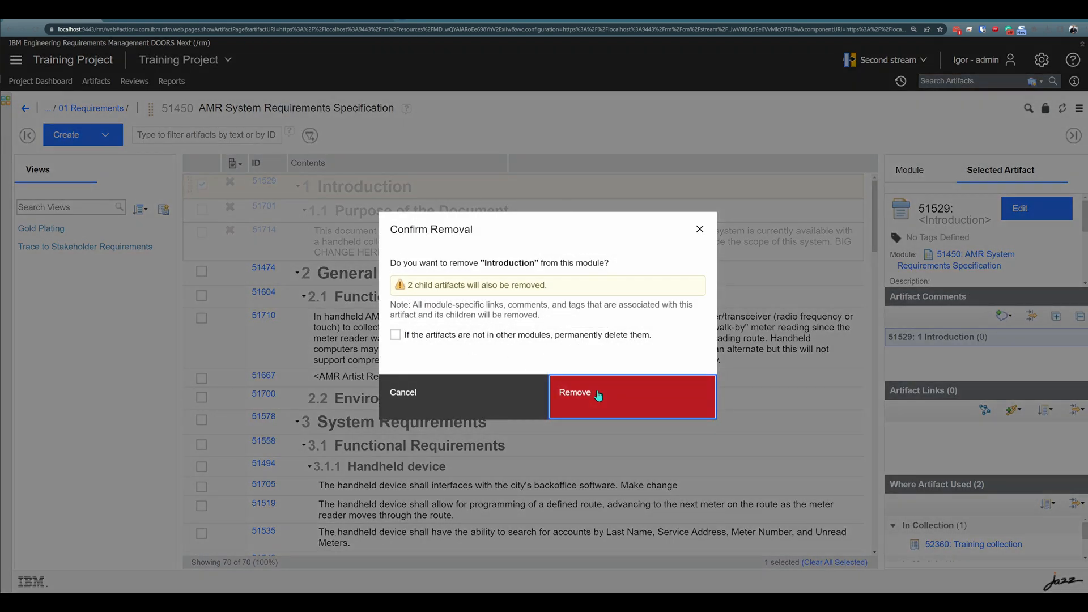
{"action": "left_click", "coordinate": [599, 395]}
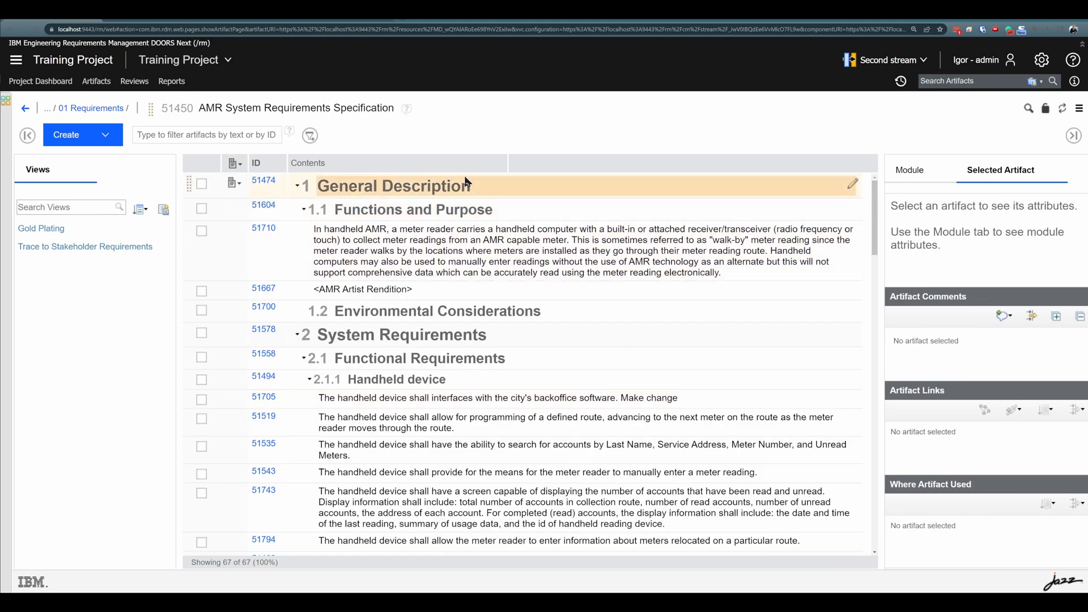
{"action": "left_click", "coordinate": [107, 85]}
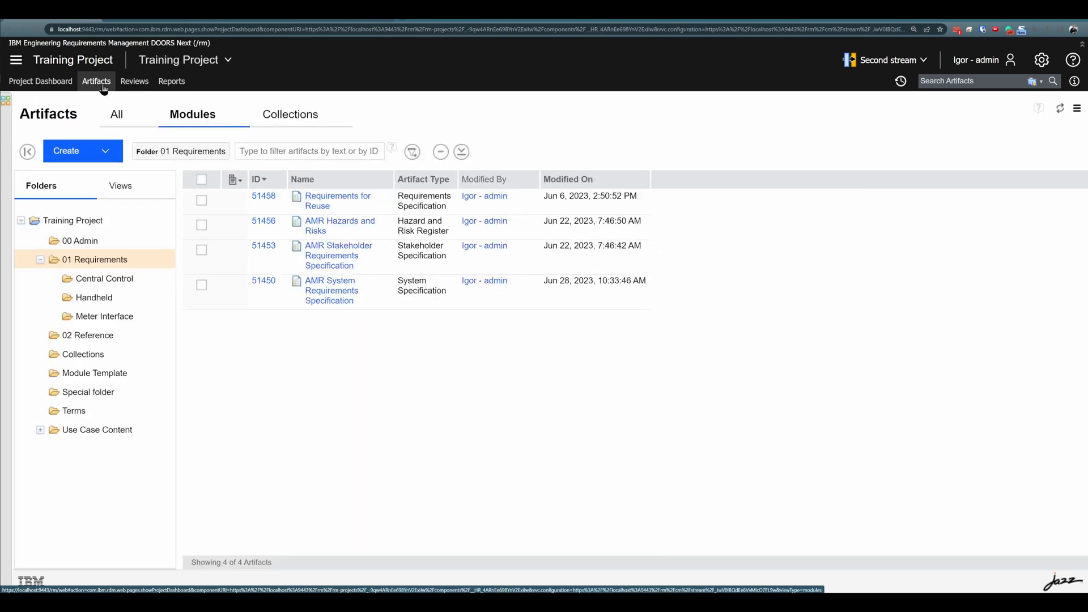
{"action": "left_click", "coordinate": [120, 116]}
{"action": "left_click", "coordinate": [105, 150]}
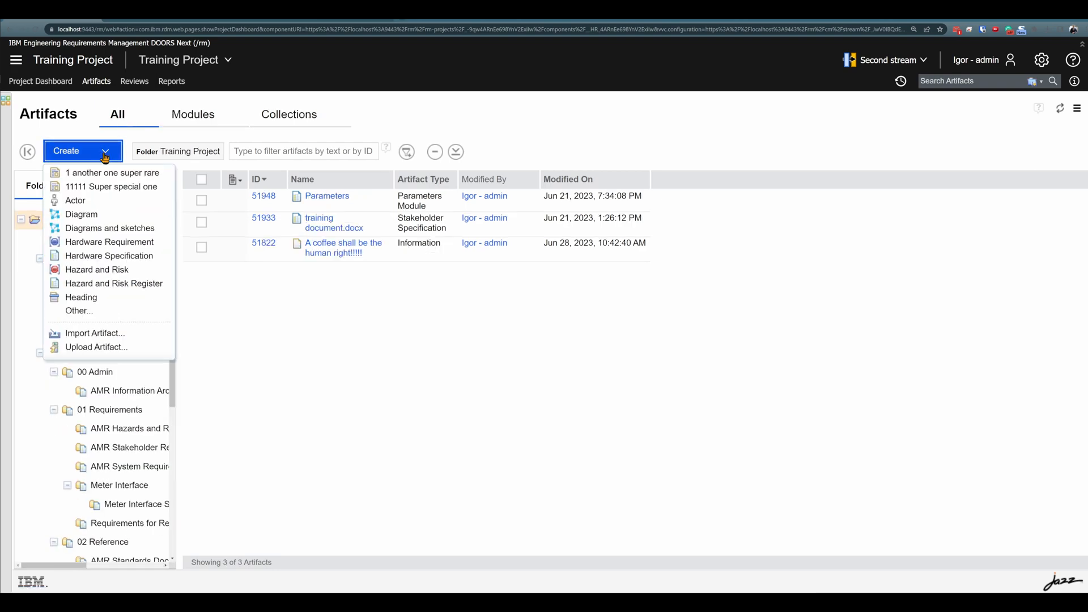
{"action": "left_click", "coordinate": [85, 312]}
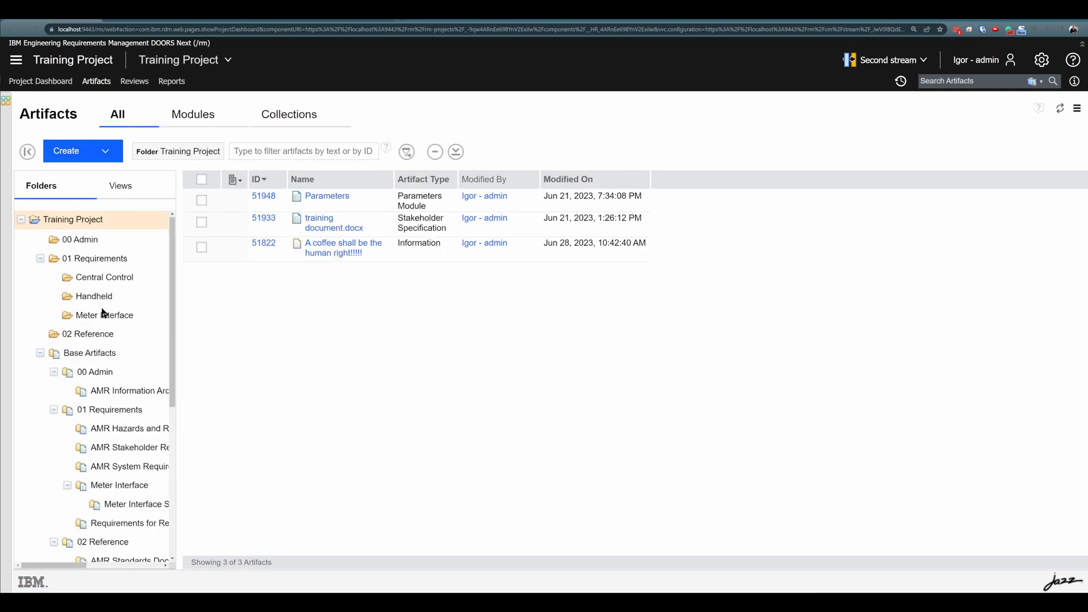
{"action": "left_click", "coordinate": [476, 519]}
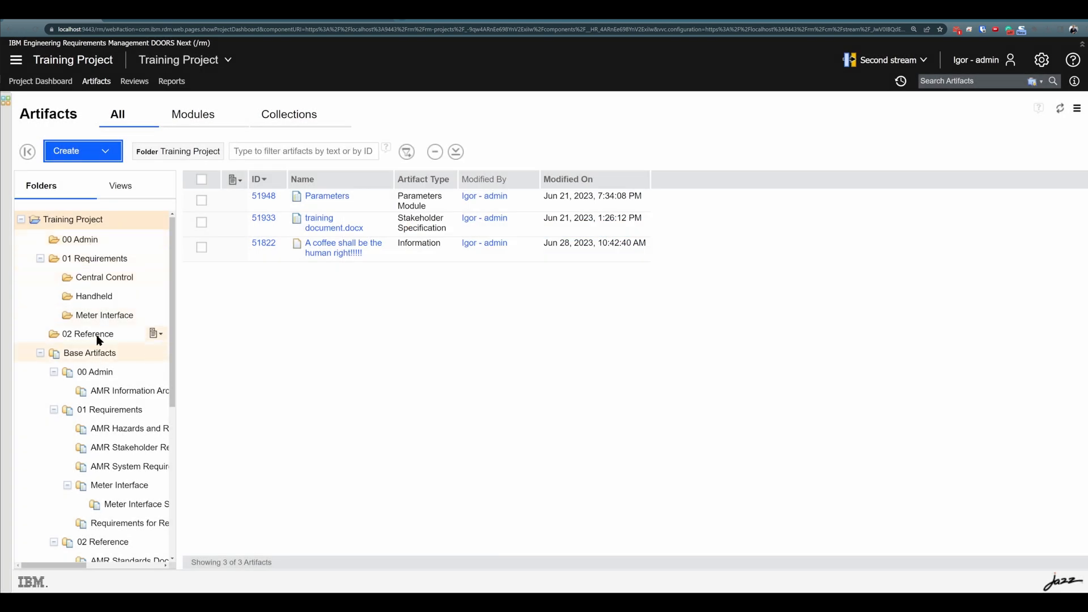
Create an Information artifact named "new one" in the Handheld folder from new artifact template and open it to check its content.
{"action": "left_click", "coordinate": [95, 297]}
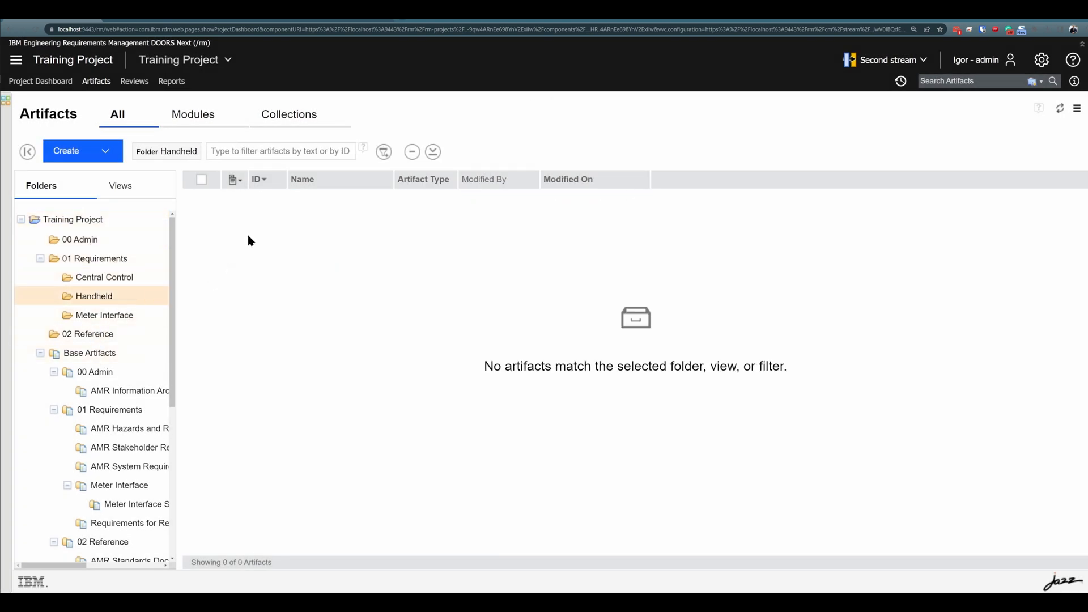
{"action": "left_click", "coordinate": [103, 151]}
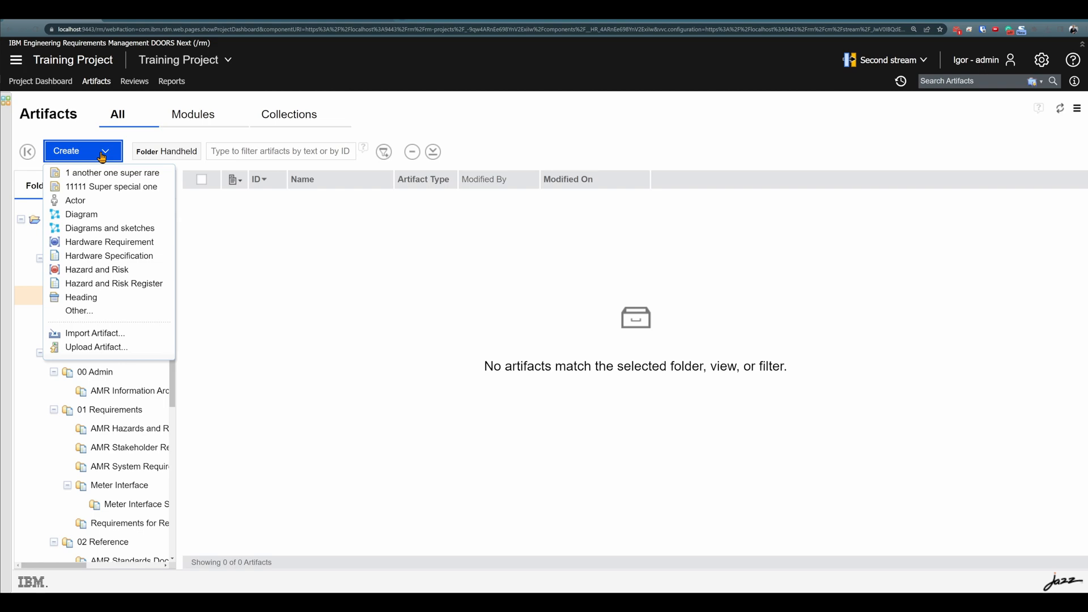
{"action": "left_click", "coordinate": [82, 312]}
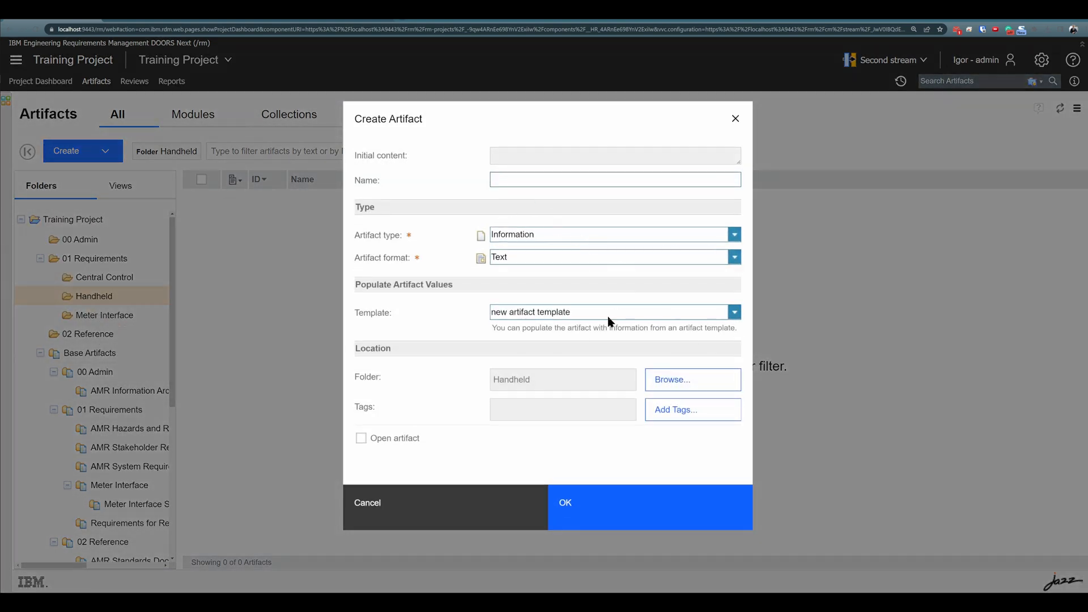
{"action": "type", "text": "new one"}
{"action": "left_click", "coordinate": [610, 519]}
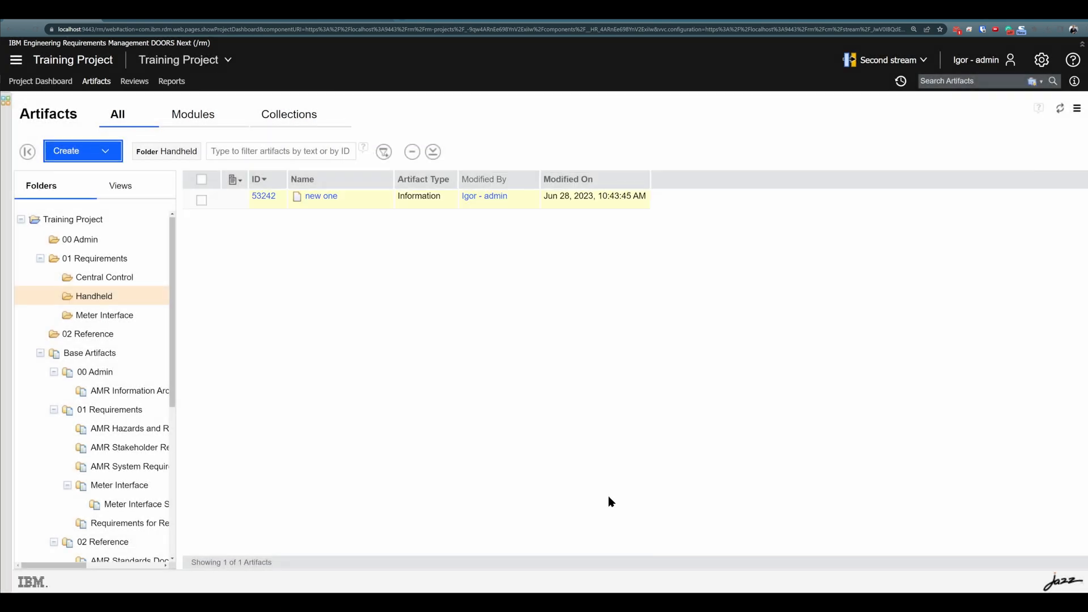
{"action": "left_click", "coordinate": [331, 198]}
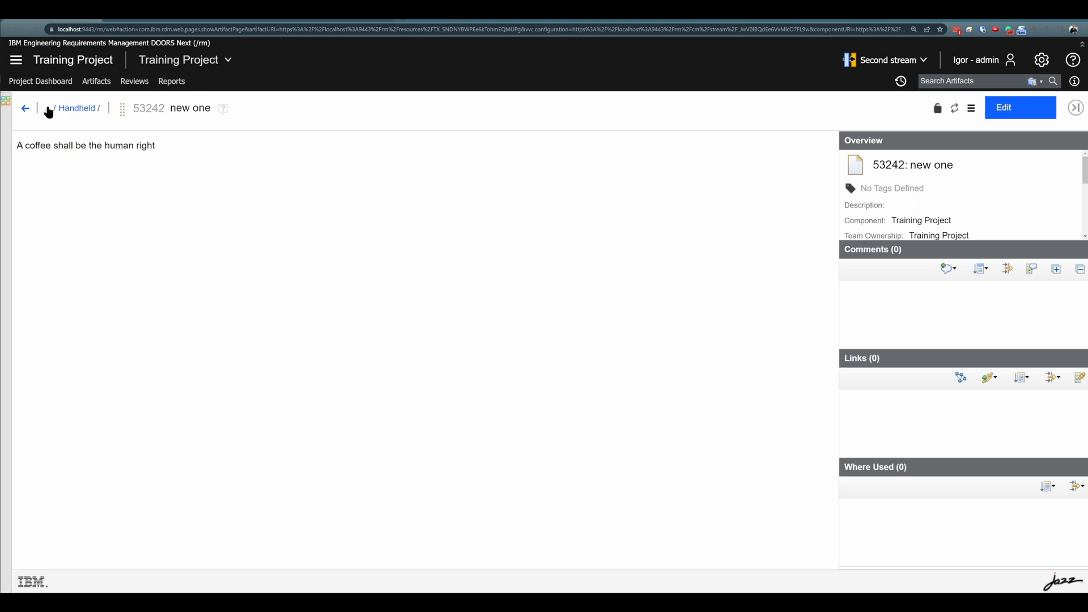
{"action": "left_click", "coordinate": [23, 109]}
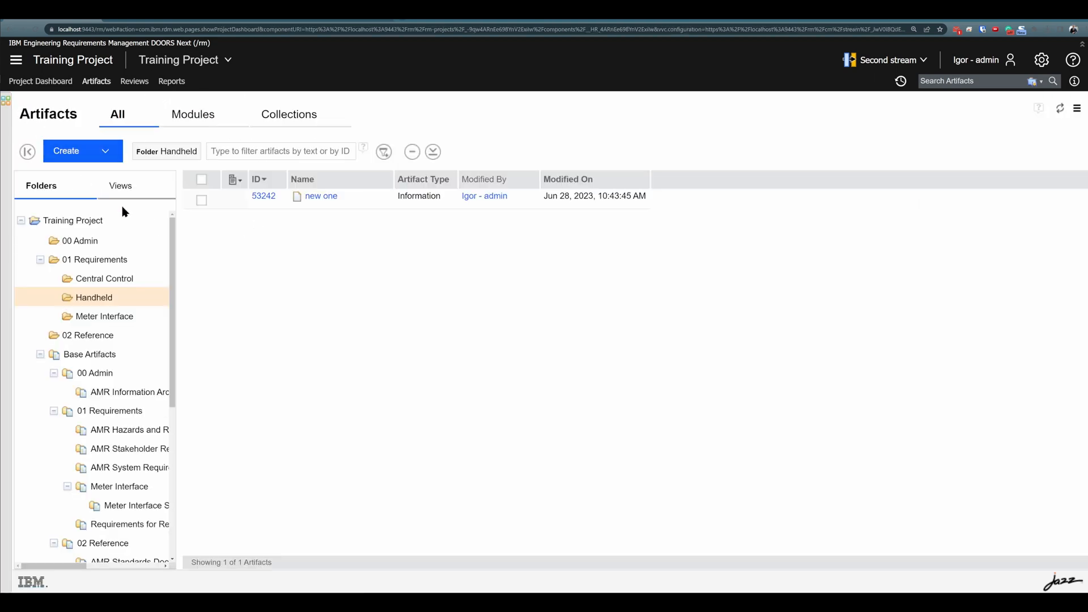
Create a System Specification module named "new one againg" in the Handheld folder from new module template and open it.
{"action": "left_click", "coordinate": [95, 151]}
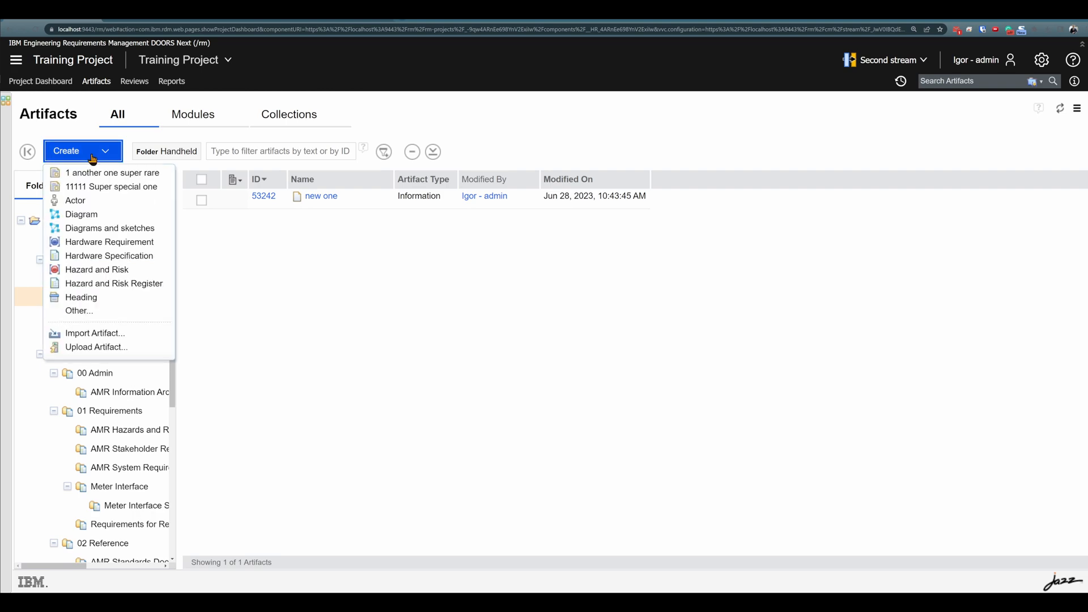
{"action": "left_click", "coordinate": [116, 310]}
{"action": "left_click", "coordinate": [734, 237]}
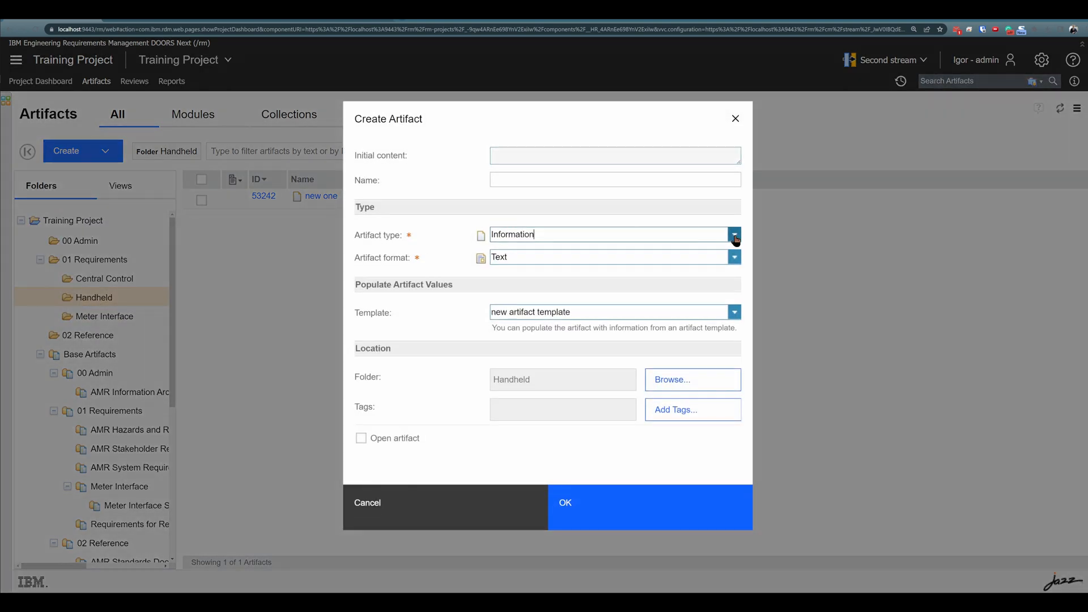
{"action": "left_click", "coordinate": [564, 554]}
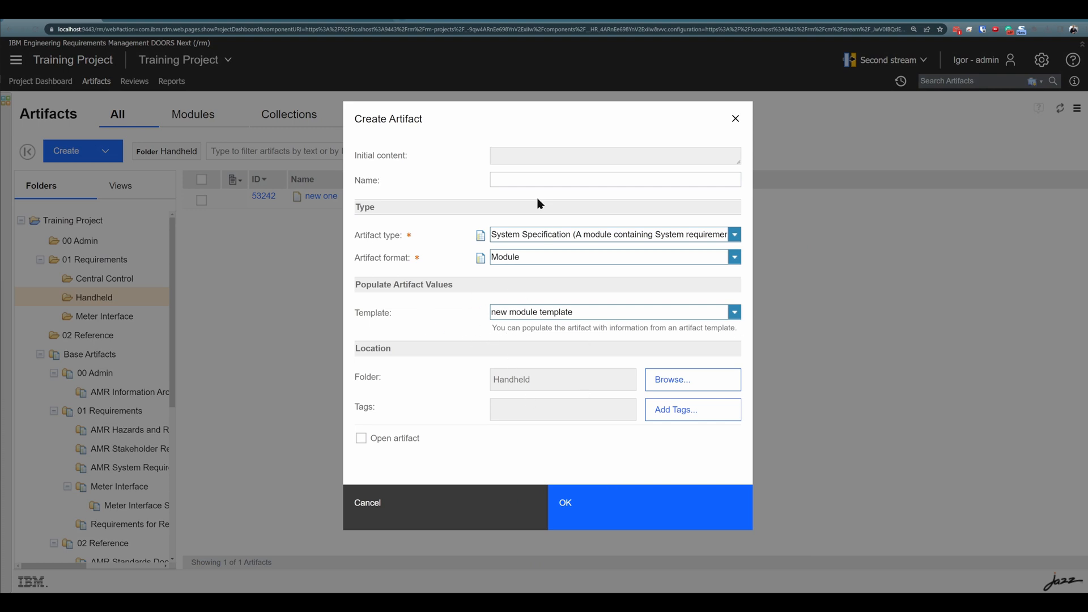
{"action": "left_click", "coordinate": [539, 179]}
{"action": "type", "text": "new one"}
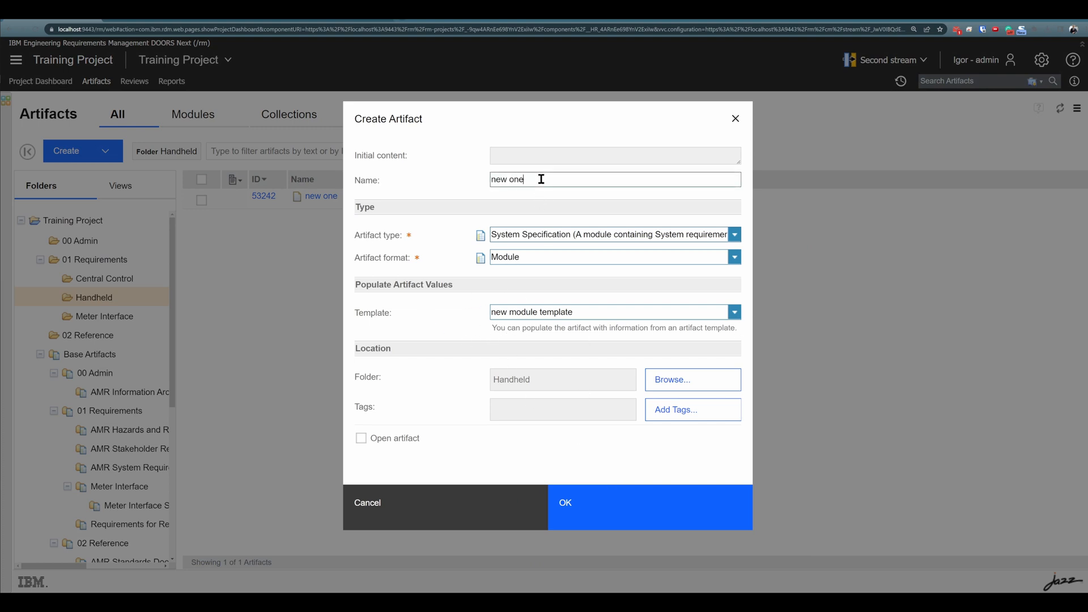
{"action": "type", "text": " againg"}
{"action": "left_click", "coordinate": [596, 504]}
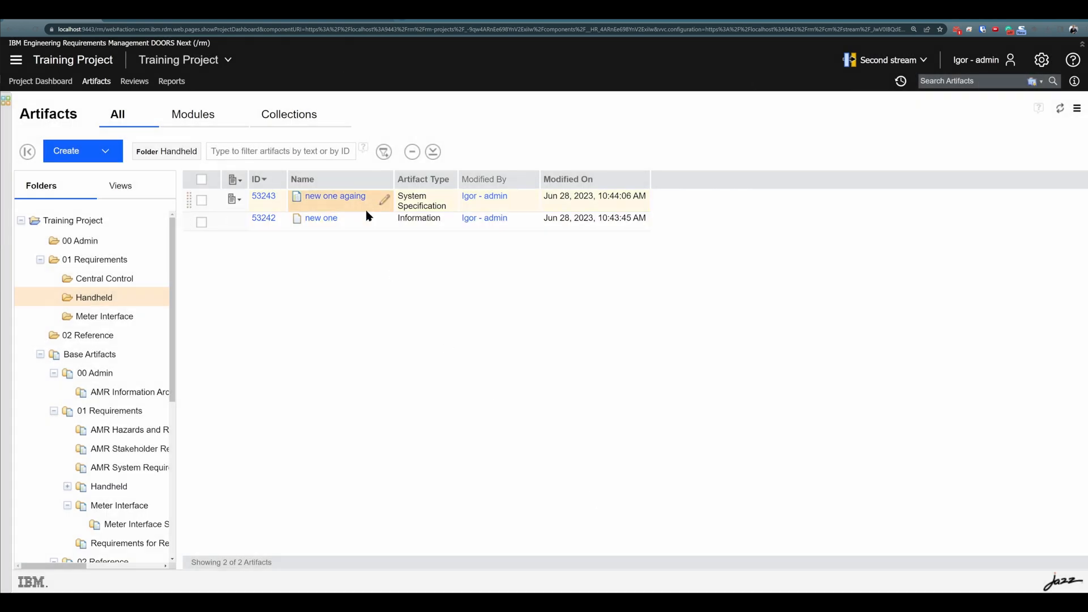
{"action": "left_click", "coordinate": [351, 200]}
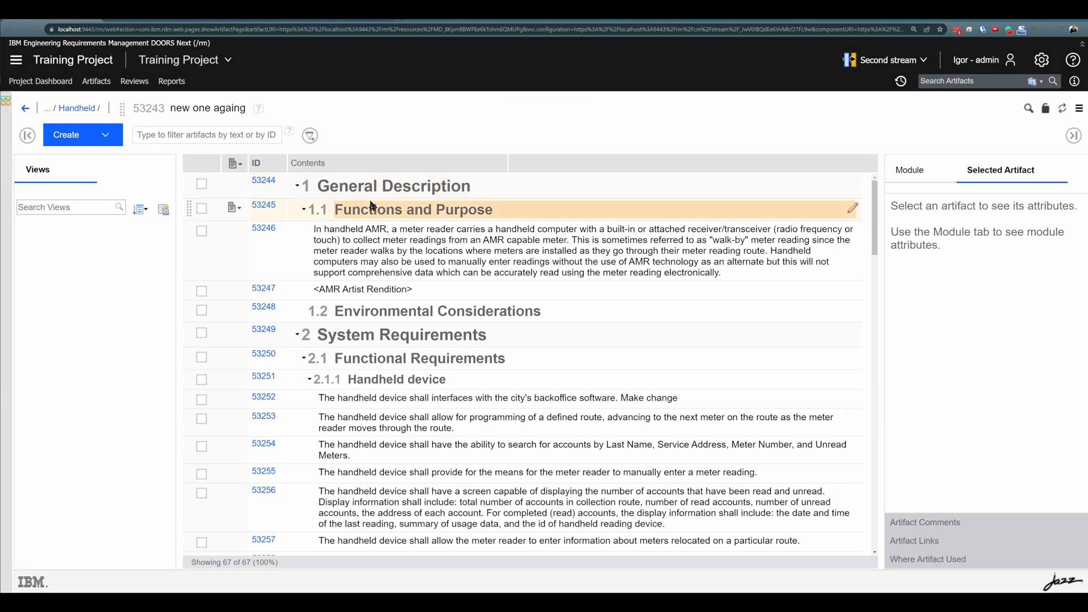